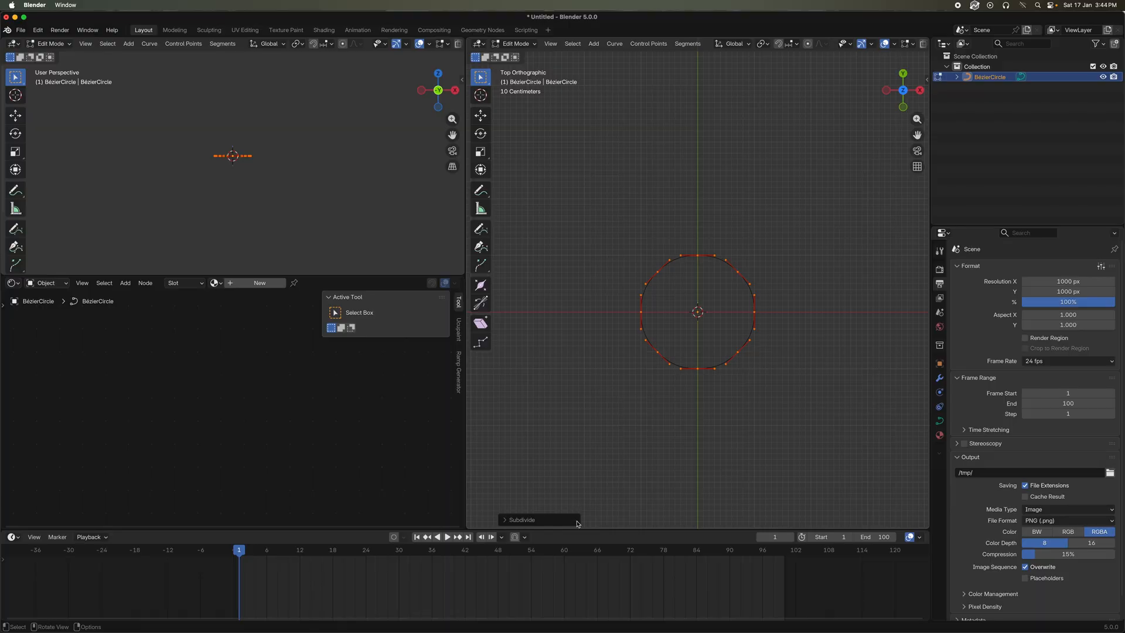
Raise the circle's subdivision by one cut and scale every other control point inward to about 0.55
{"action": "left_click", "coordinate": [535, 521]}
{"action": "left_click", "coordinate": [636, 518]}
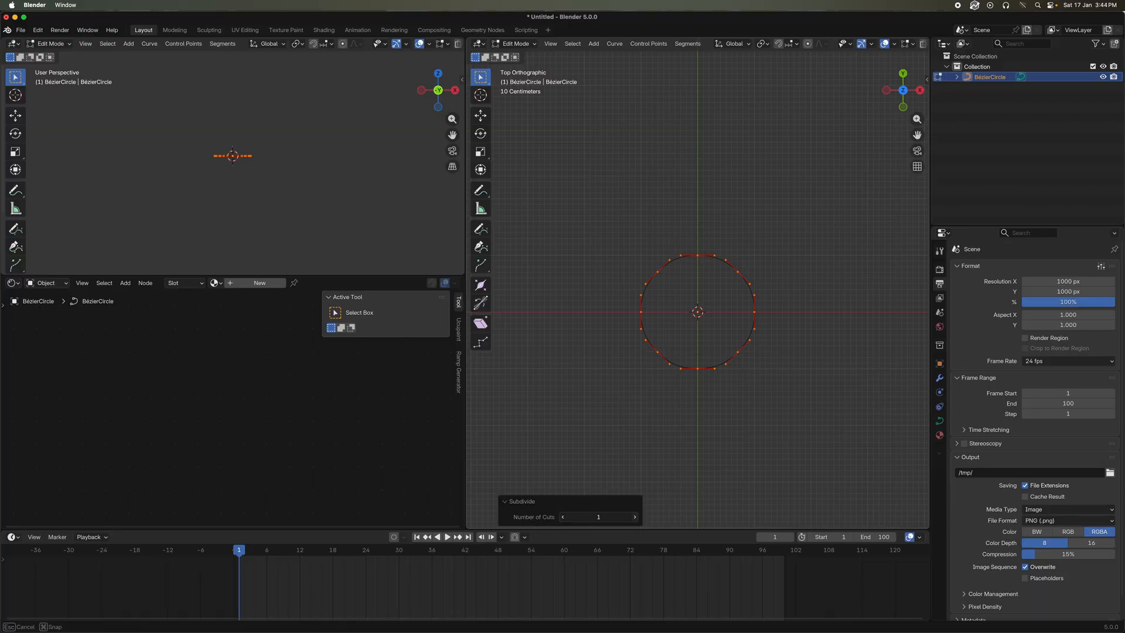
{"action": "left_click", "coordinate": [697, 255]}
{"action": "left_click", "coordinate": [747, 284], "text": "shift"}
{"action": "left_click", "coordinate": [747, 340], "text": "shift"}
{"action": "left_click", "coordinate": [690, 373], "text": "shift"}
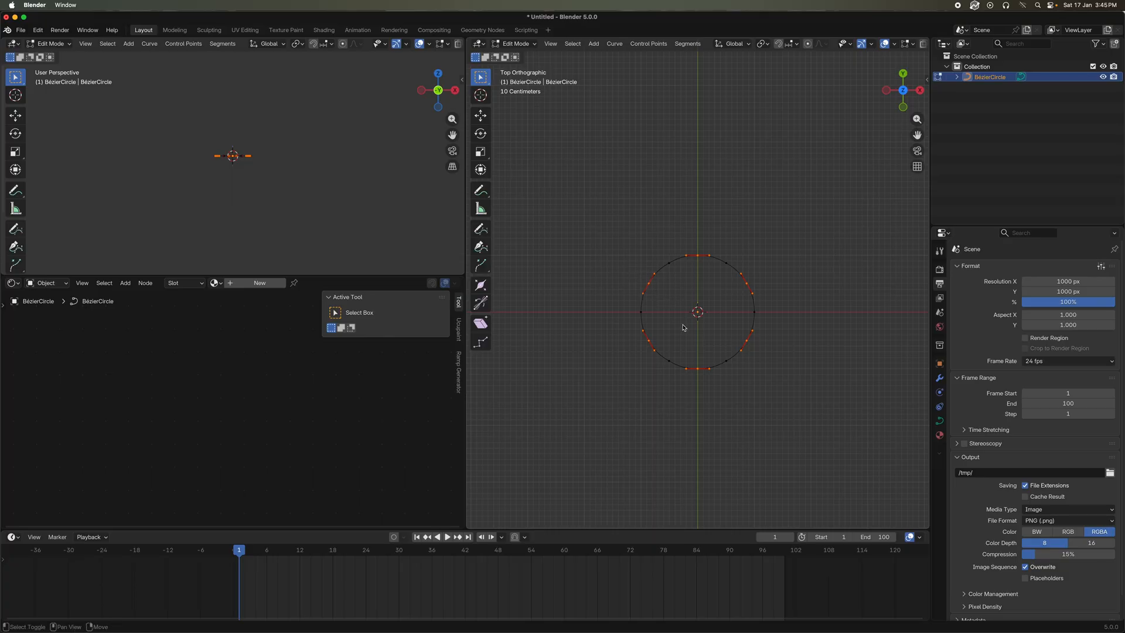
{"action": "key", "text": "s"}
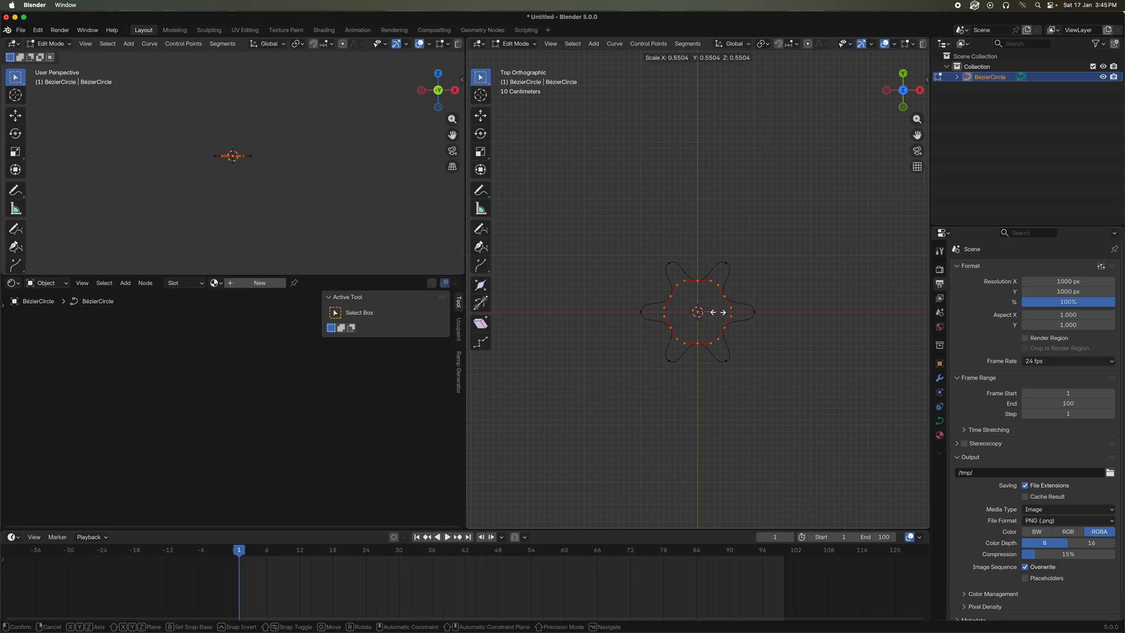
{"action": "left_click", "coordinate": [723, 312]}
Set the handle type of all curve points to Vector for a straight-edged star, and return to Object Mode
{"action": "key", "text": "a"}
{"action": "scroll", "coordinate": [759, 302], "scroll_direction": "up", "scroll_amount": 2}
{"action": "right_click", "coordinate": [727, 285]}
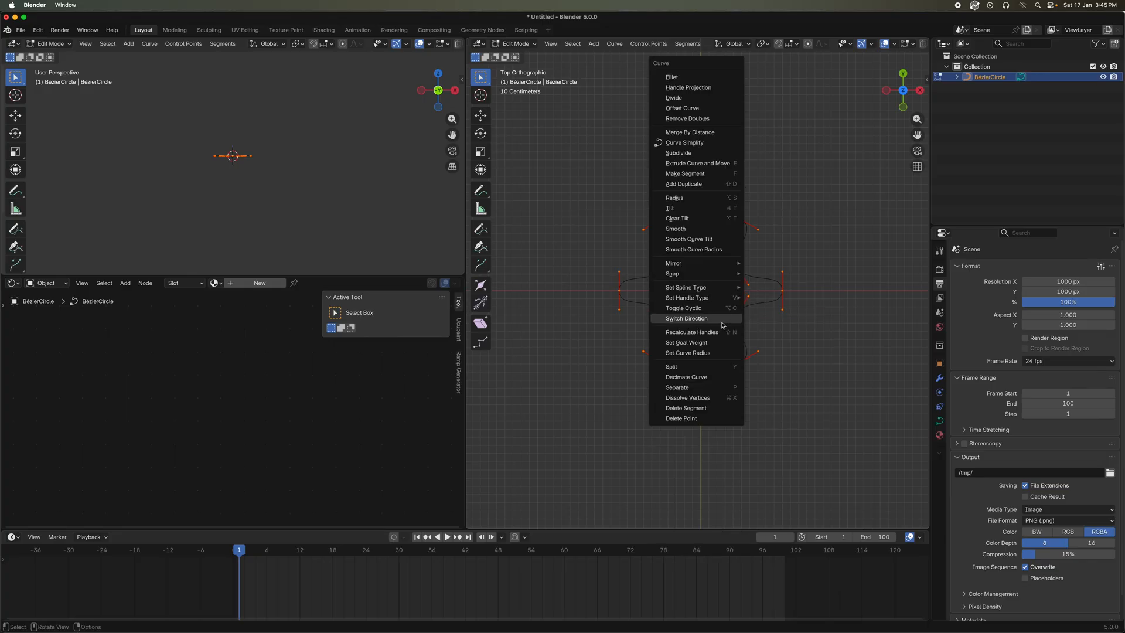
{"action": "mouse_move", "coordinate": [727, 298]}
{"action": "left_click", "coordinate": [790, 306]}
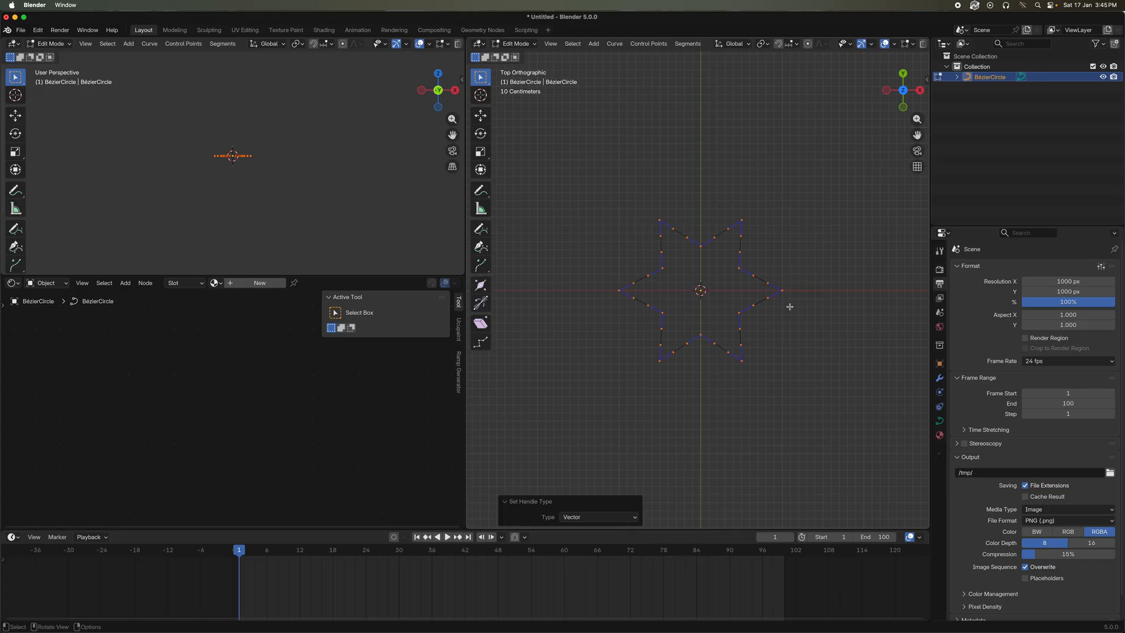
{"action": "left_click", "coordinate": [779, 265]}
{"action": "scroll", "coordinate": [786, 261], "scroll_direction": "down", "scroll_amount": 2}
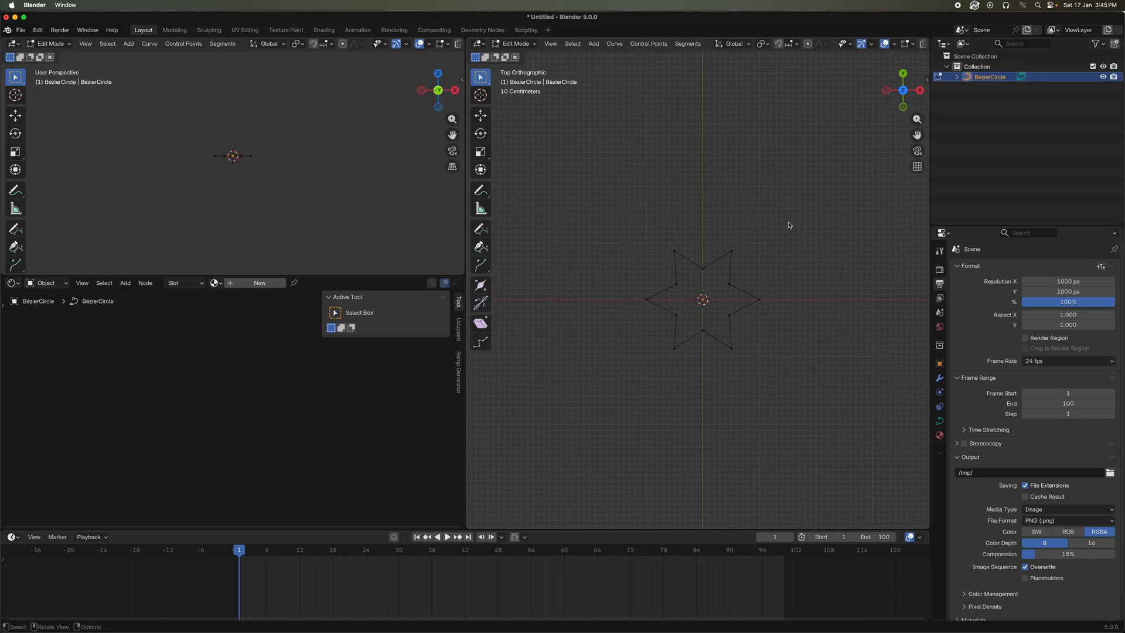
{"action": "left_click_drag", "start_coordinate": [789, 221], "coordinate": [609, 383]}
{"action": "key", "text": "Tab"}
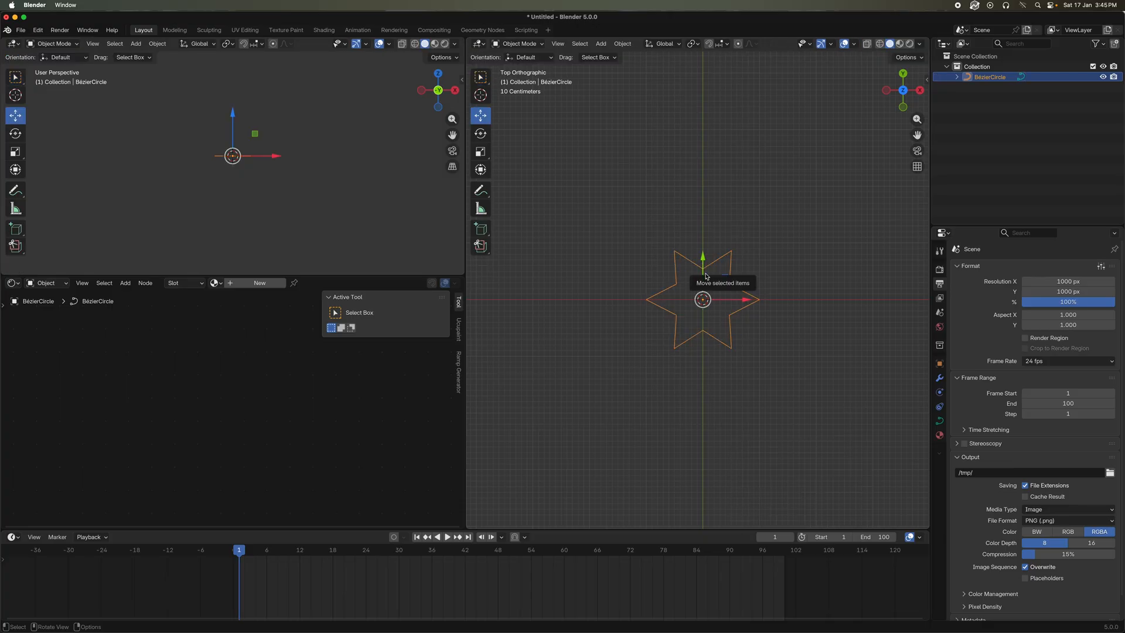
Extrude the star curve to 4.48 m in its geometry settings
{"action": "key", "text": "KP_1"}
{"action": "middle_click_drag", "start_coordinate": [709, 277], "coordinate": [695, 293]}
{"action": "left_click", "coordinate": [939, 420]}
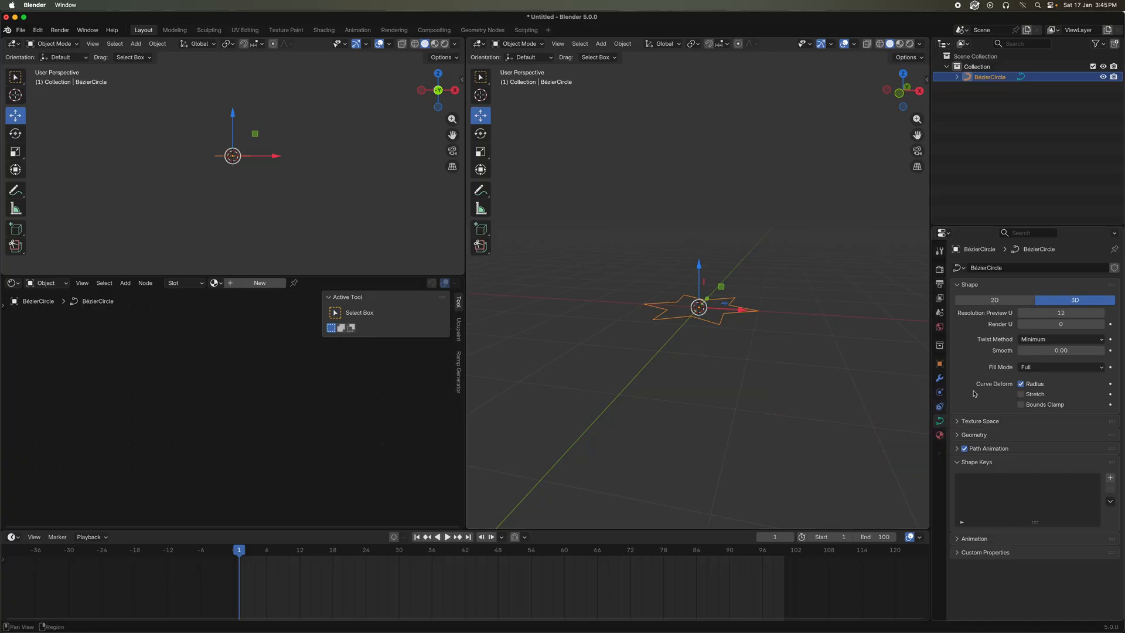
{"action": "left_click", "coordinate": [1015, 434]}
{"action": "scroll", "coordinate": [1042, 398], "scroll_direction": "down", "scroll_amount": 3}
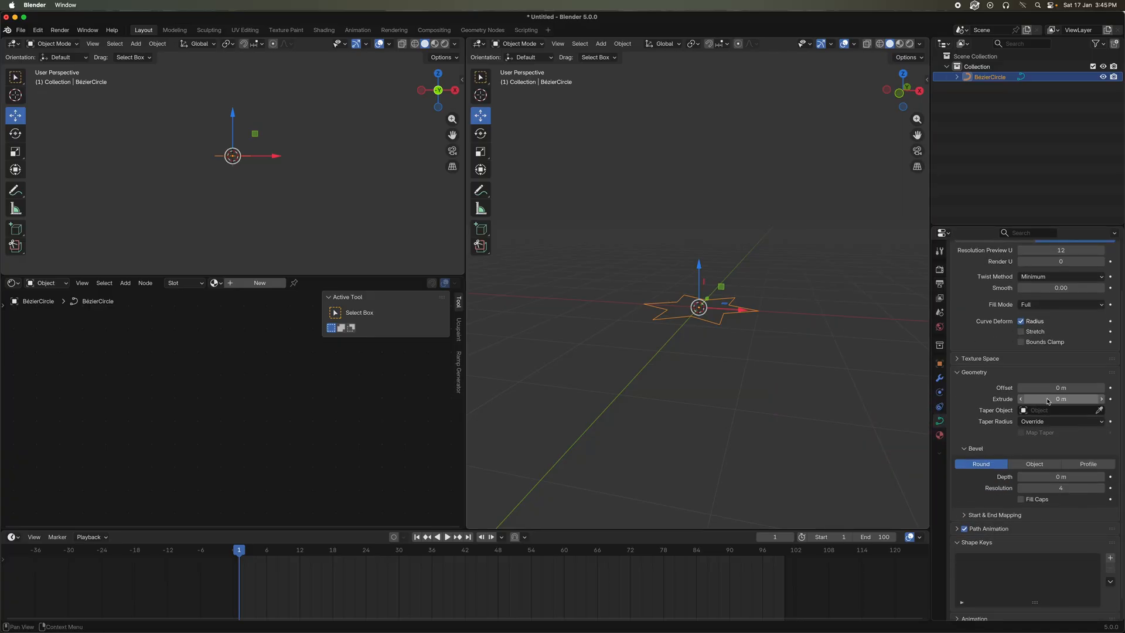
{"action": "left_click_drag", "start_coordinate": [1044, 400], "coordinate": [1107, 400]}
{"action": "scroll", "coordinate": [788, 357], "scroll_direction": "down", "scroll_amount": 2}
Add a camera at the origin from the top view and look through it in the smaller 3D viewport
{"action": "key", "text": "KP_7"}
{"action": "key", "text": "shift+a"}
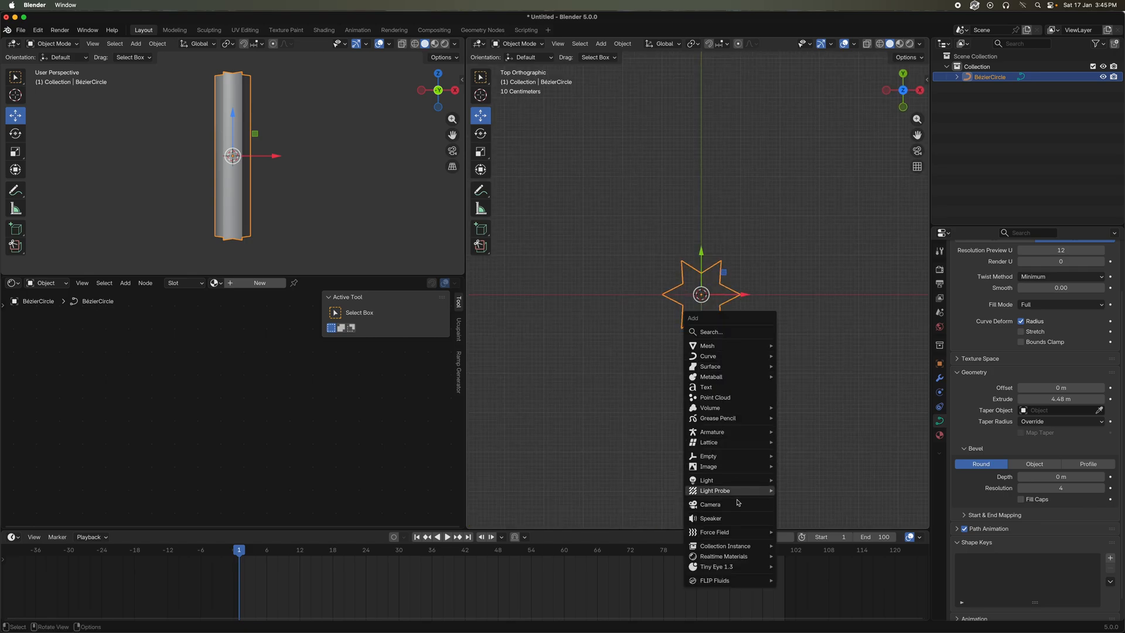
{"action": "left_click", "coordinate": [710, 504]}
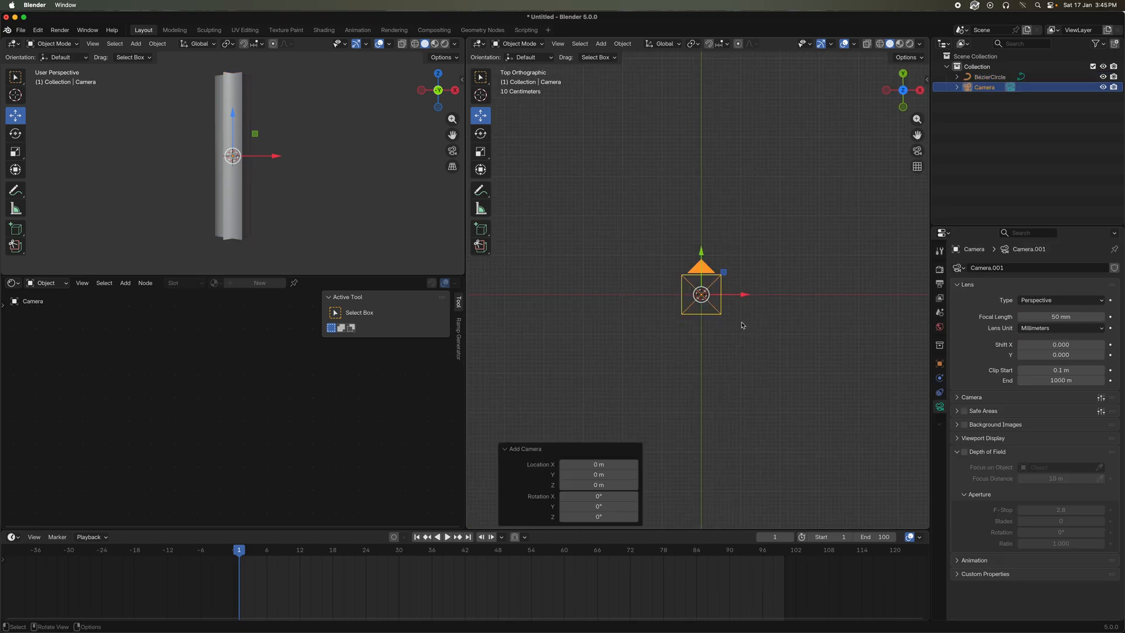
{"action": "left_click", "coordinate": [359, 194]}
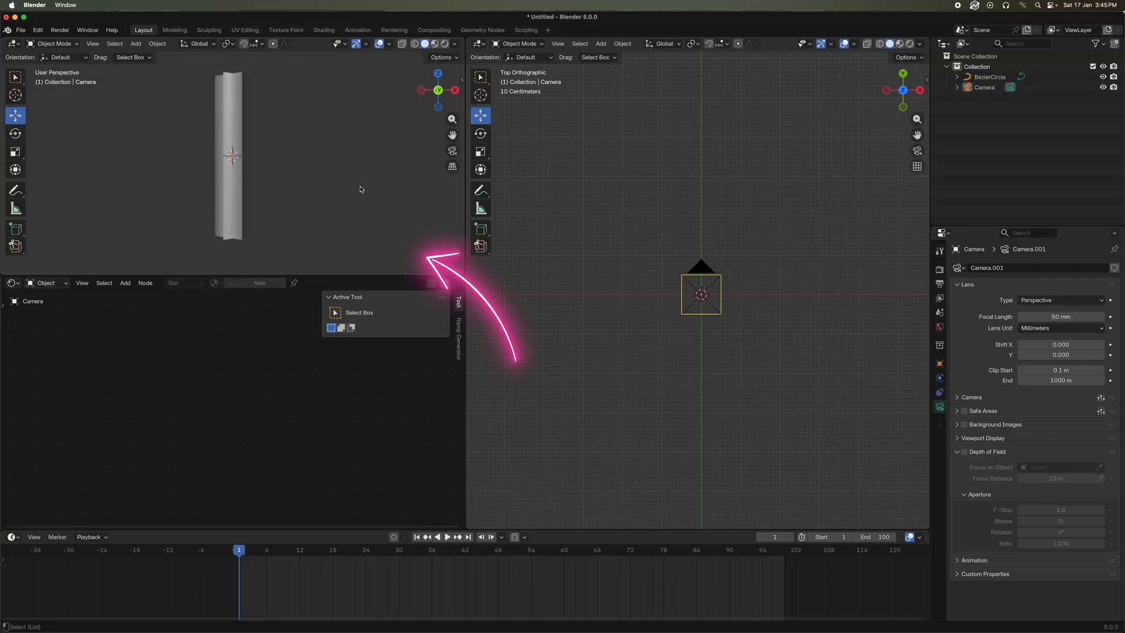
{"action": "key", "text": "ctrl+alt+KP_0"}
{"action": "key", "text": "KP_0"}
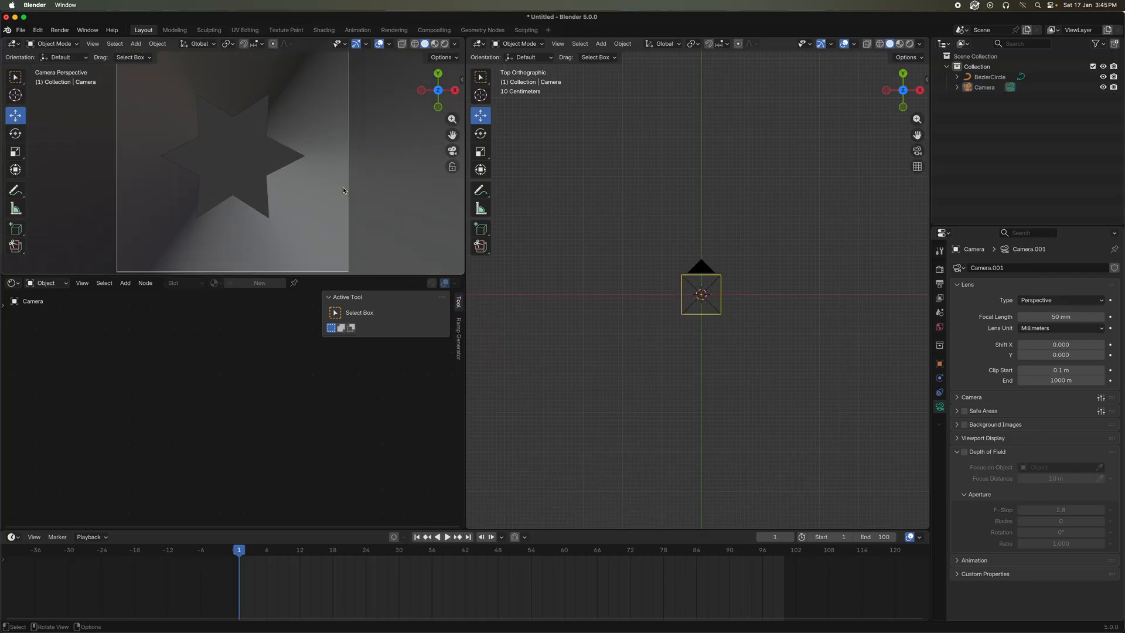
Set the render format to the HDTV 1080p preset
{"action": "left_click", "coordinate": [721, 276]}
{"action": "middle_click_drag", "start_coordinate": [720, 275], "coordinate": [650, 250]}
{"action": "scroll", "coordinate": [312, 202], "scroll_direction": "down", "scroll_amount": 2}
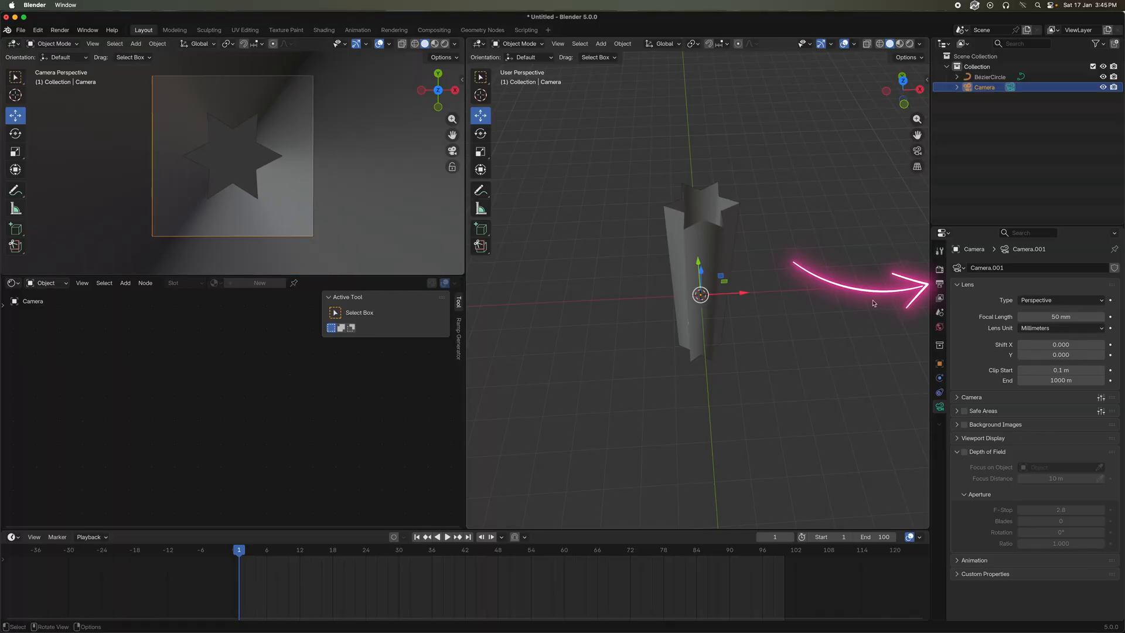
{"action": "left_click", "coordinate": [940, 284]}
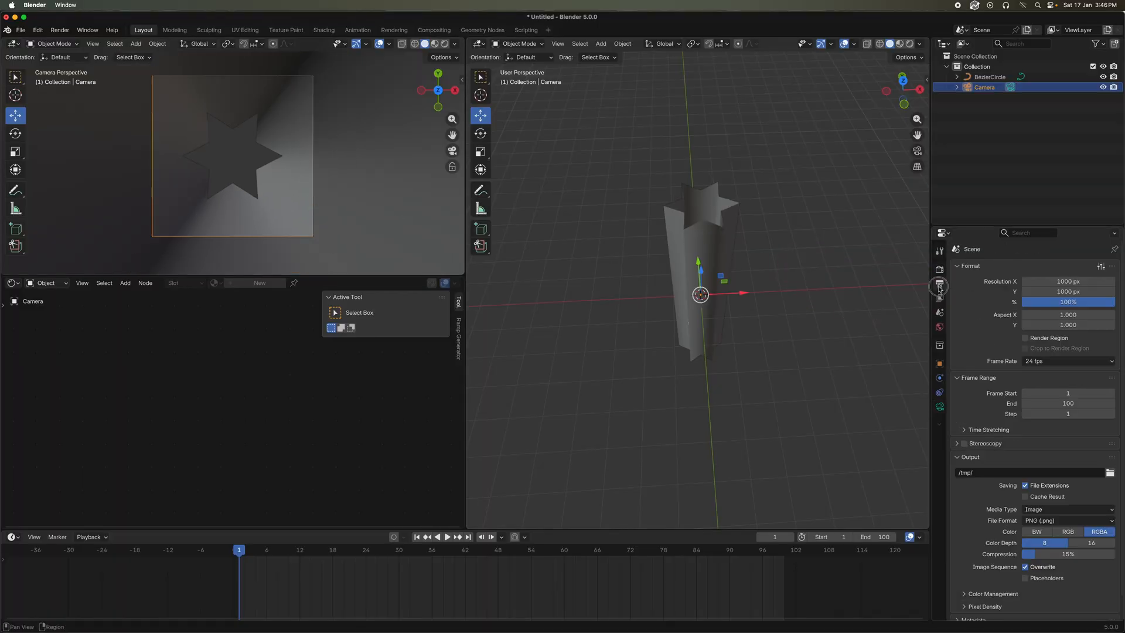
{"action": "left_click", "coordinate": [1101, 266]}
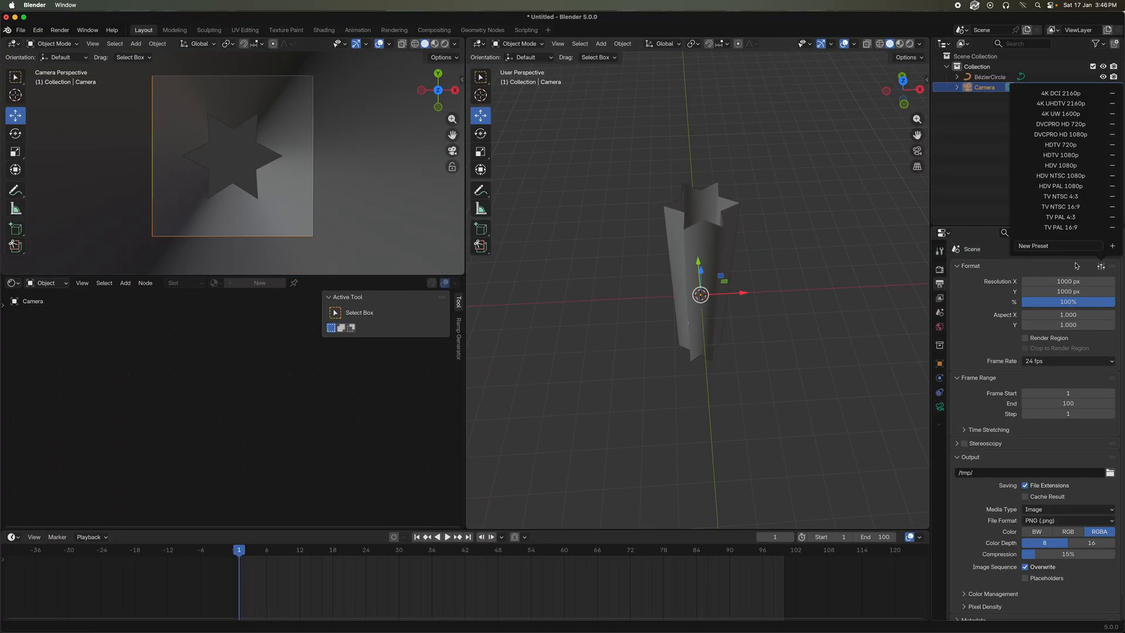
{"action": "left_click", "coordinate": [1060, 155]}
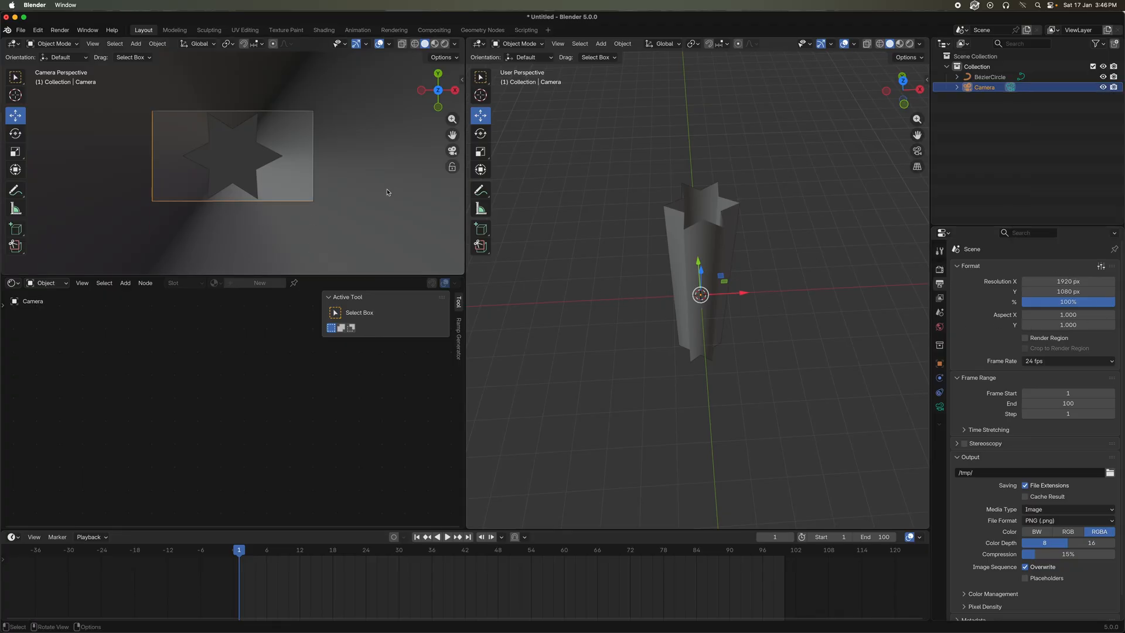
Lock the camera to the view, pull it back along the inside of the star tube, and unlock it
{"action": "left_click", "coordinate": [453, 170]}
{"action": "middle_click_drag", "start_coordinate": [286, 184], "coordinate": [356, 128], "text": "ctrl"}
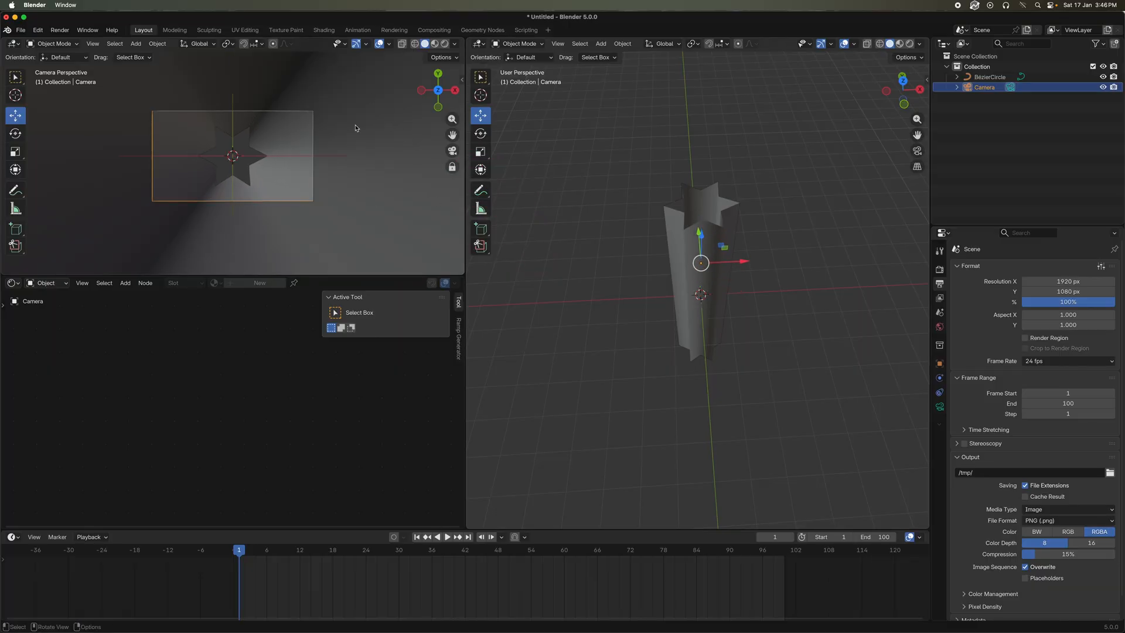
{"action": "left_click", "coordinate": [452, 169]}
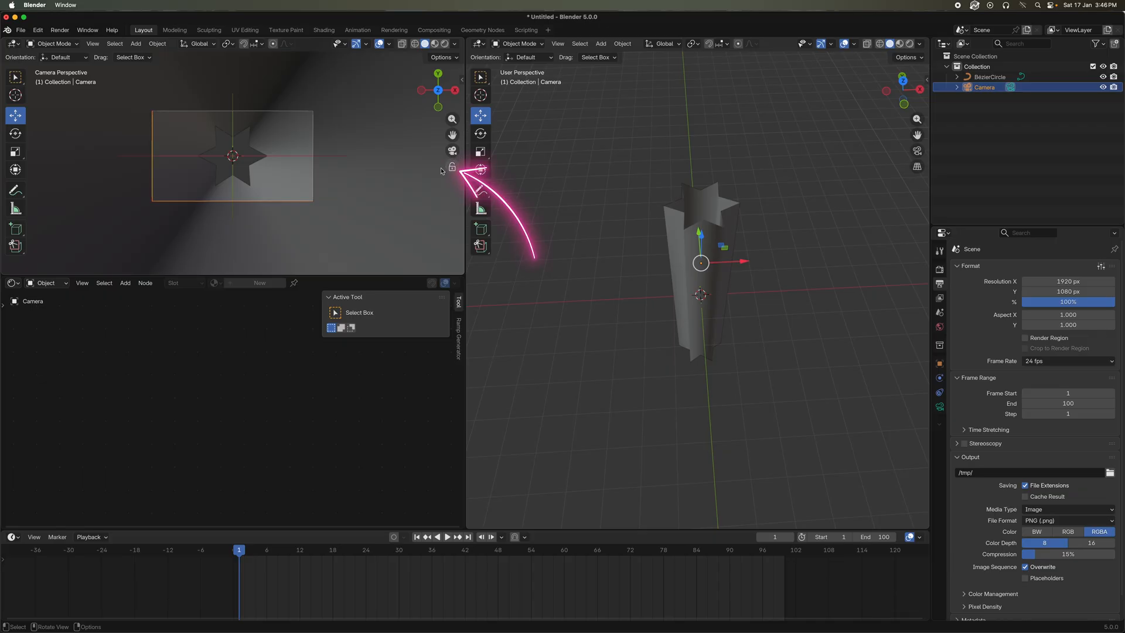
{"action": "scroll", "coordinate": [363, 167], "scroll_direction": "up", "scroll_amount": 3}
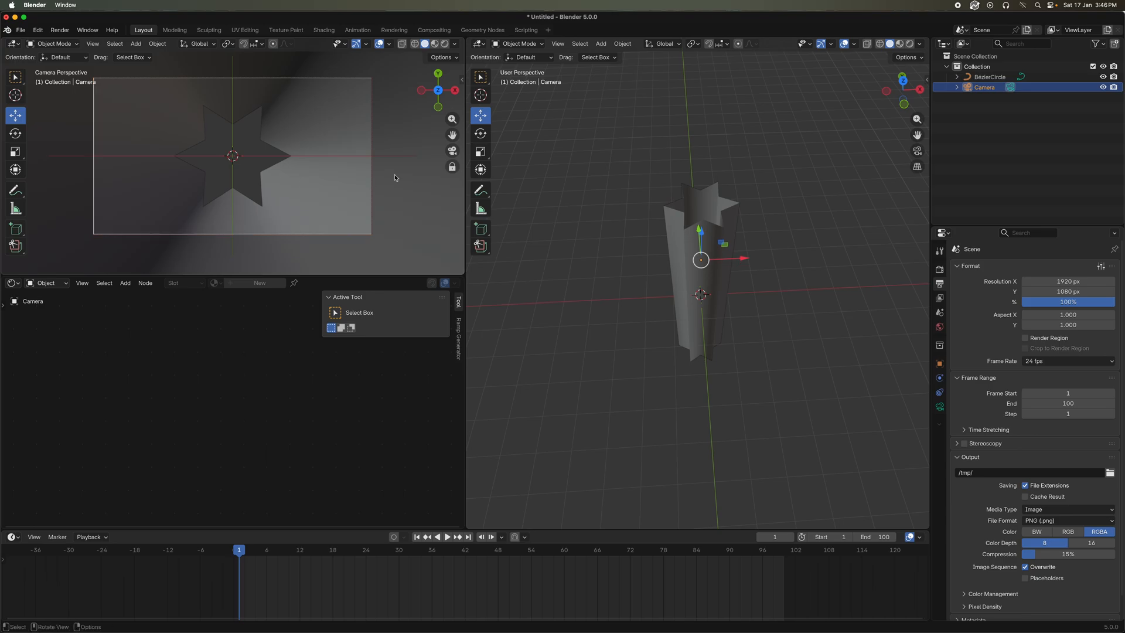
{"action": "left_click", "coordinate": [452, 168]}
{"action": "left_click", "coordinate": [453, 169]}
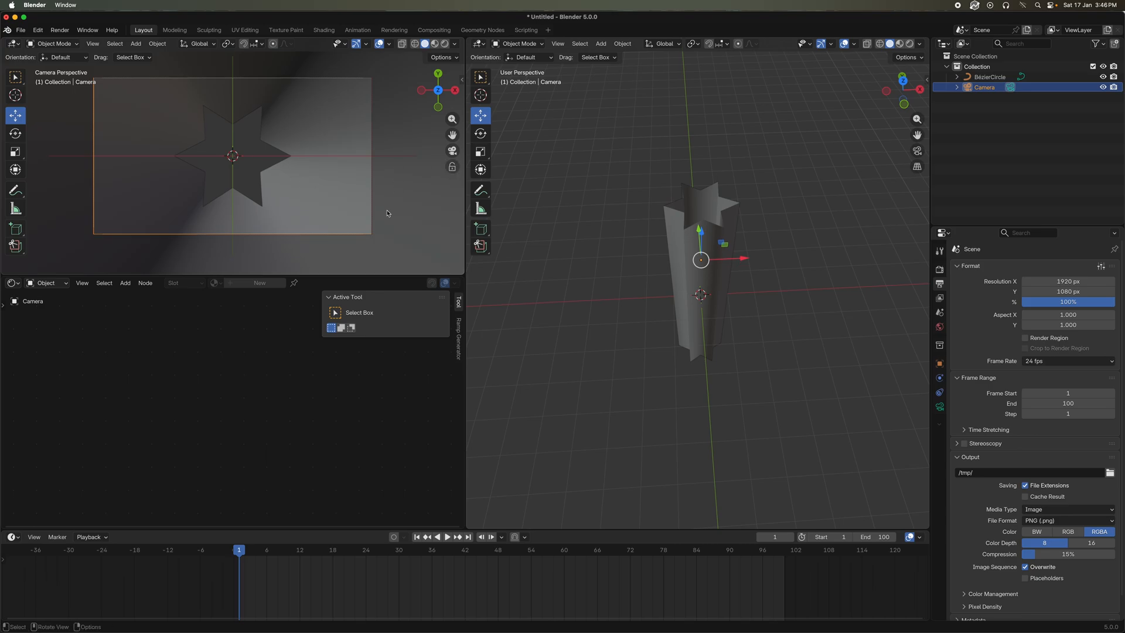
Select the camera and set its focal length to 24.2 mm
{"action": "left_click", "coordinate": [333, 204]}
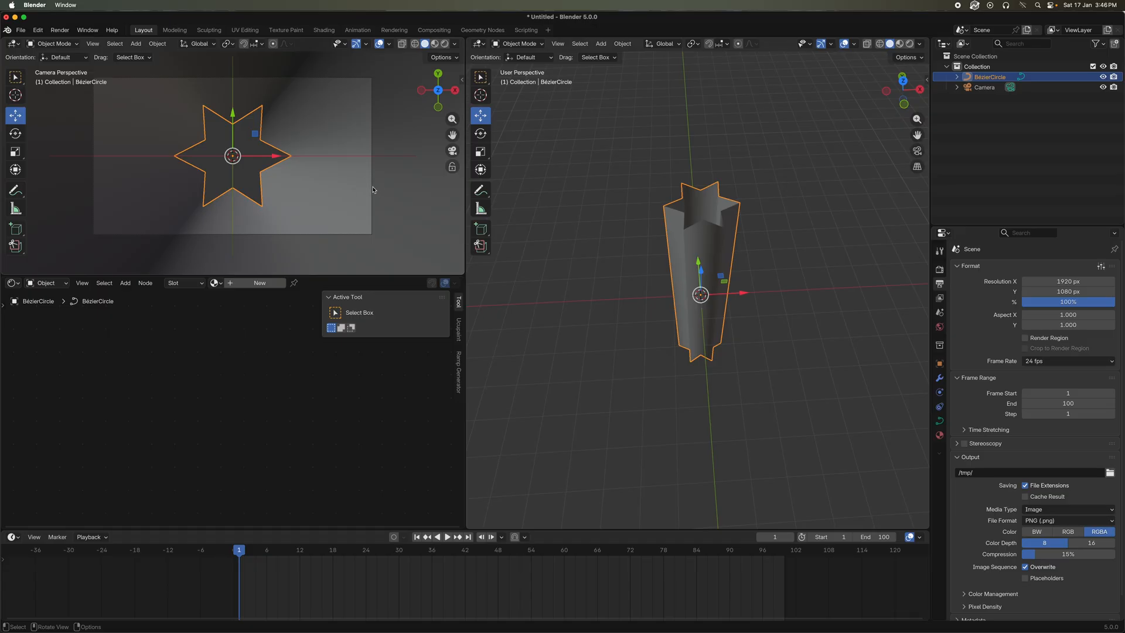
{"action": "left_click", "coordinate": [372, 189]}
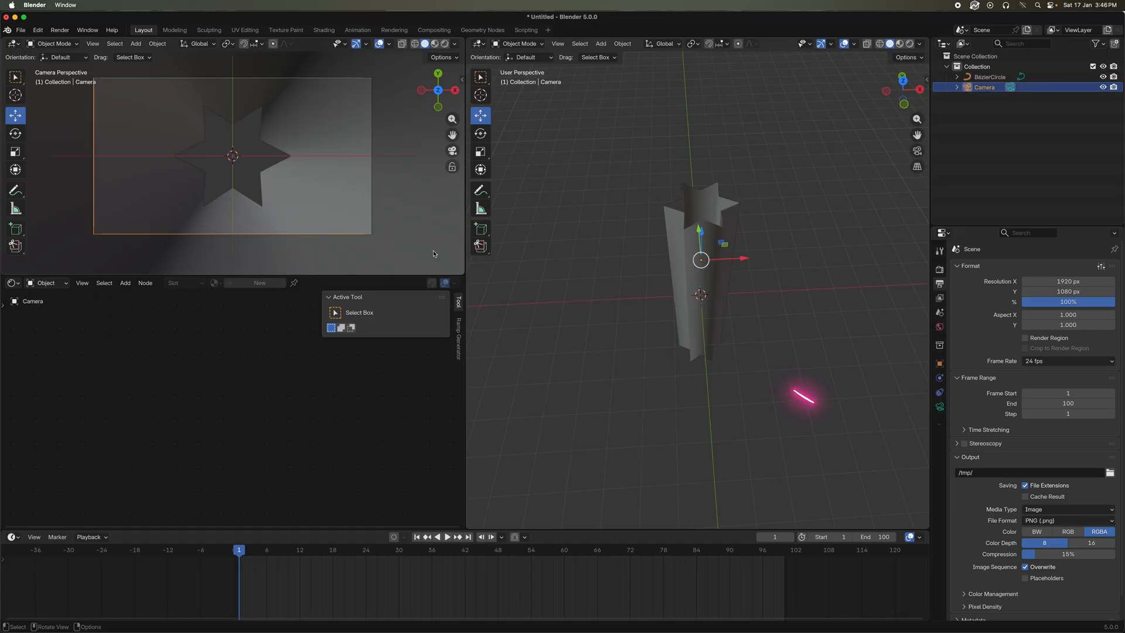
{"action": "left_click", "coordinate": [940, 413]}
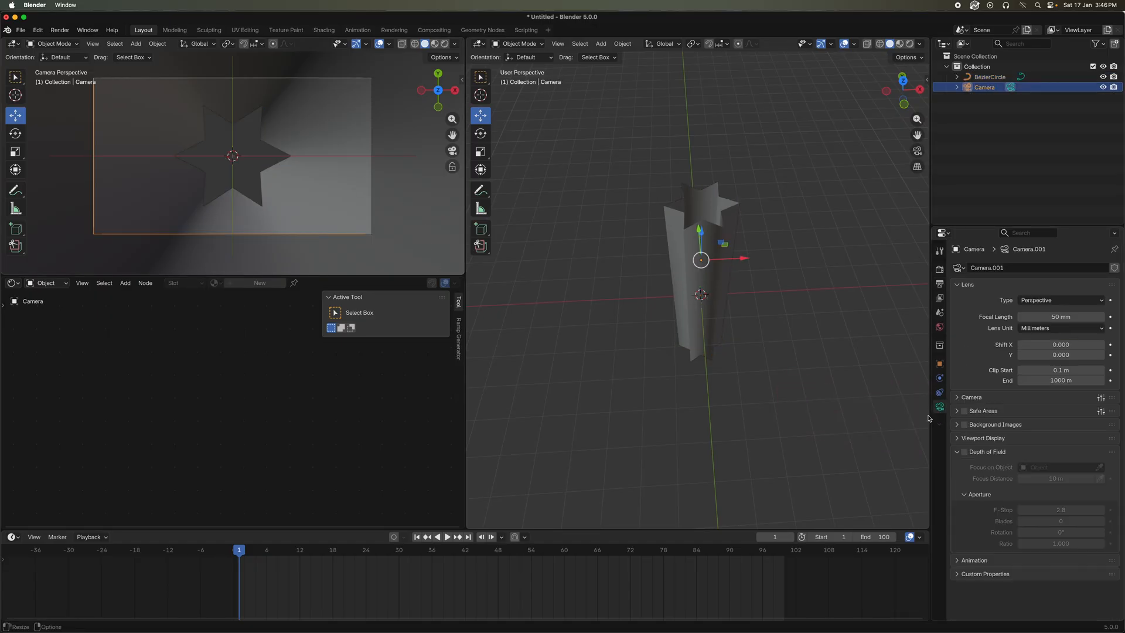
{"action": "left_click", "coordinate": [1067, 318]}
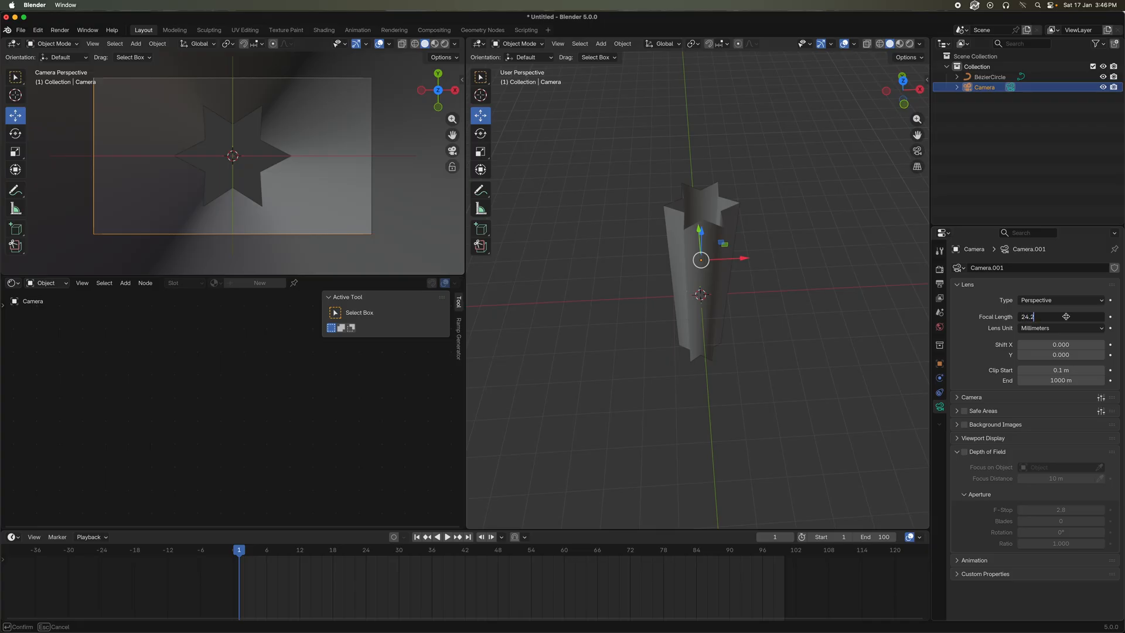
{"action": "key", "text": "Return"}
Create a new material for the star tube in the Shader Editor and delete its default Principled BSDF node
{"action": "left_click", "coordinate": [343, 200]}
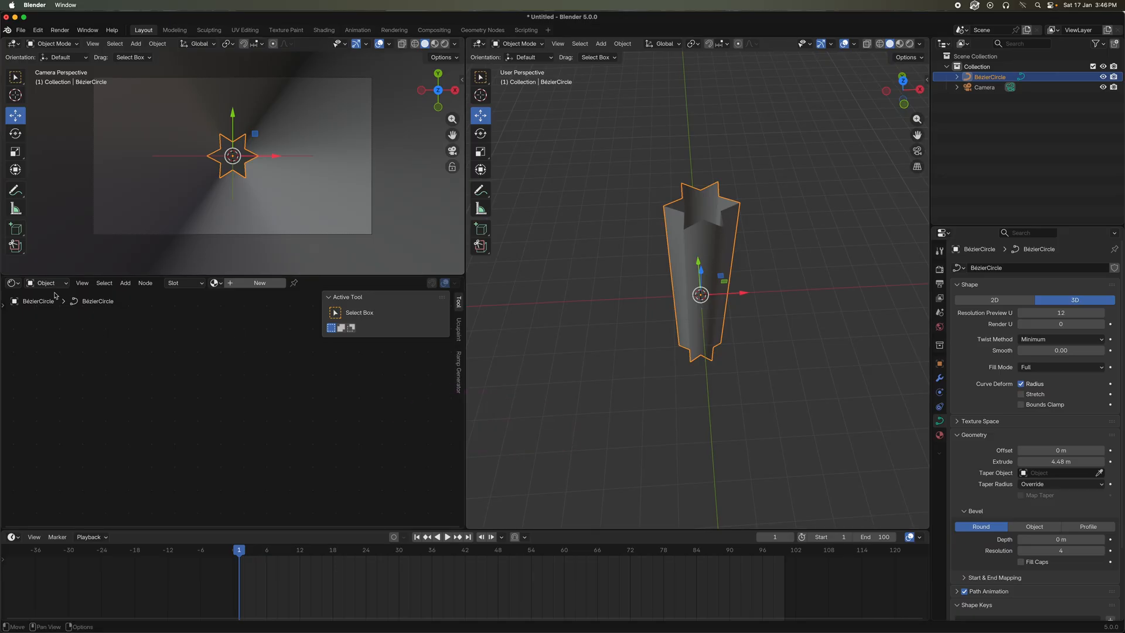
{"action": "left_click", "coordinate": [13, 283]}
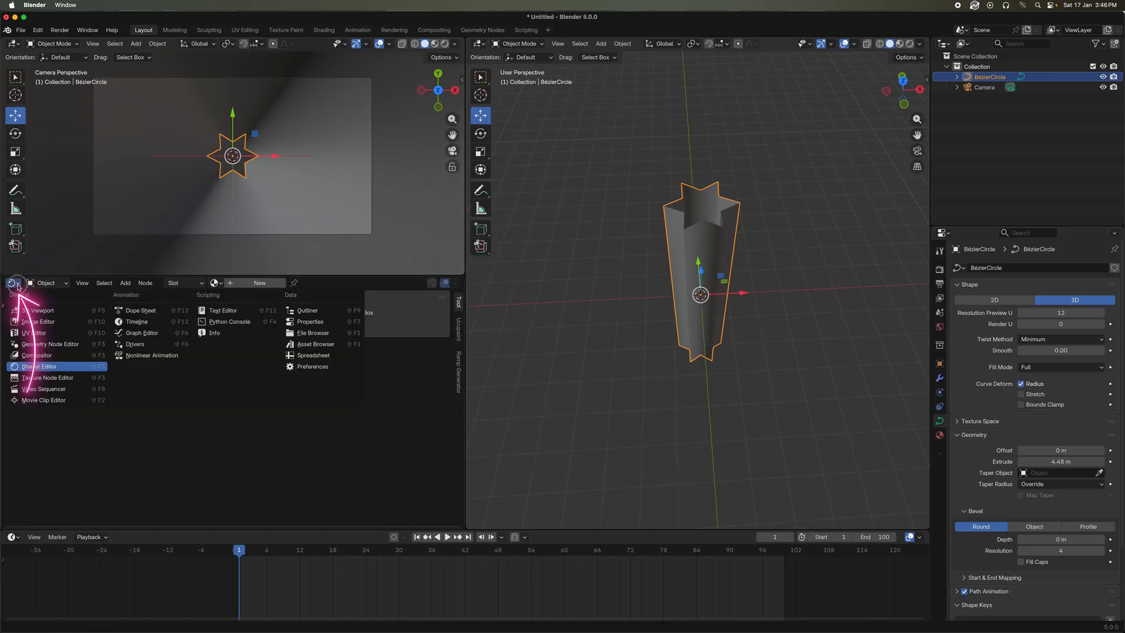
{"action": "left_click", "coordinate": [39, 366]}
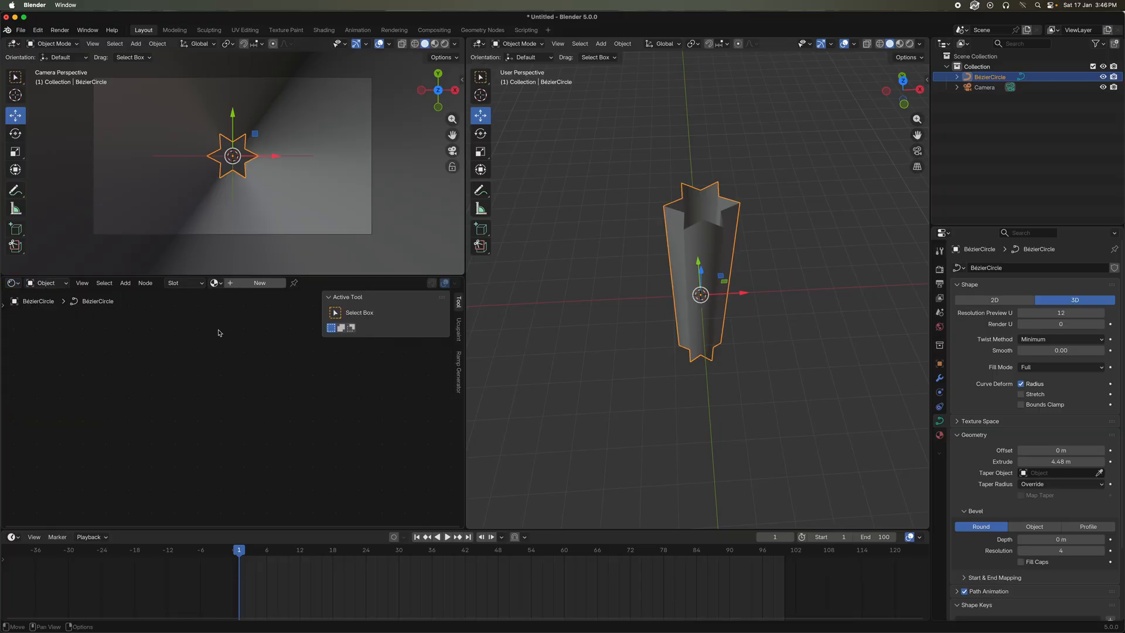
{"action": "left_click", "coordinate": [261, 284]}
{"action": "left_click_drag", "start_coordinate": [212, 350], "coordinate": [221, 465]}
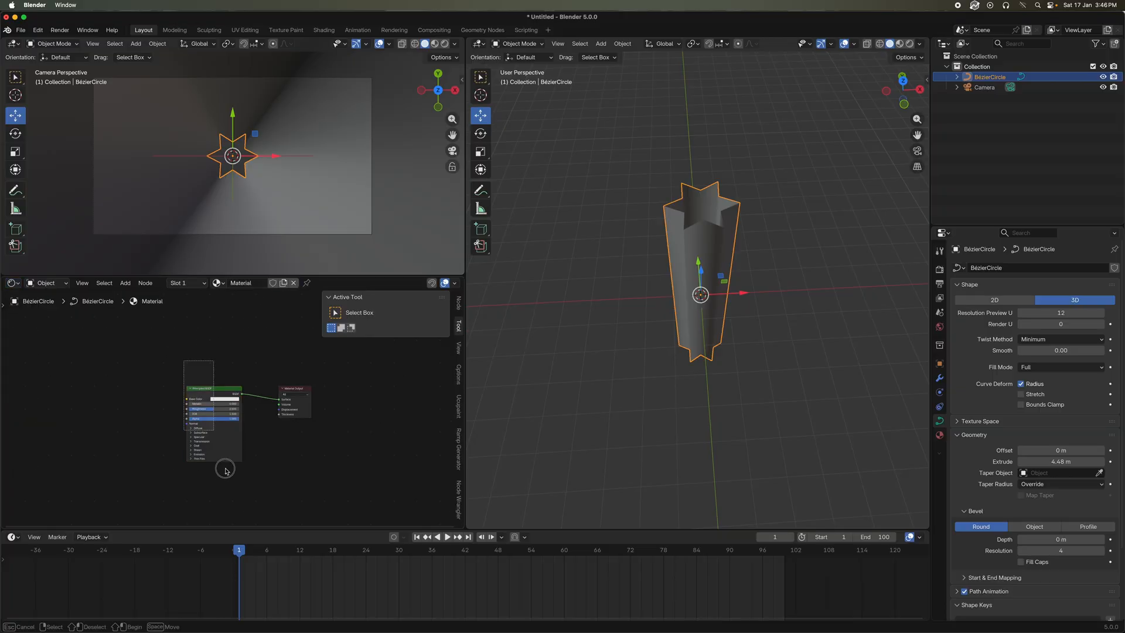
{"action": "key", "text": "Delete"}
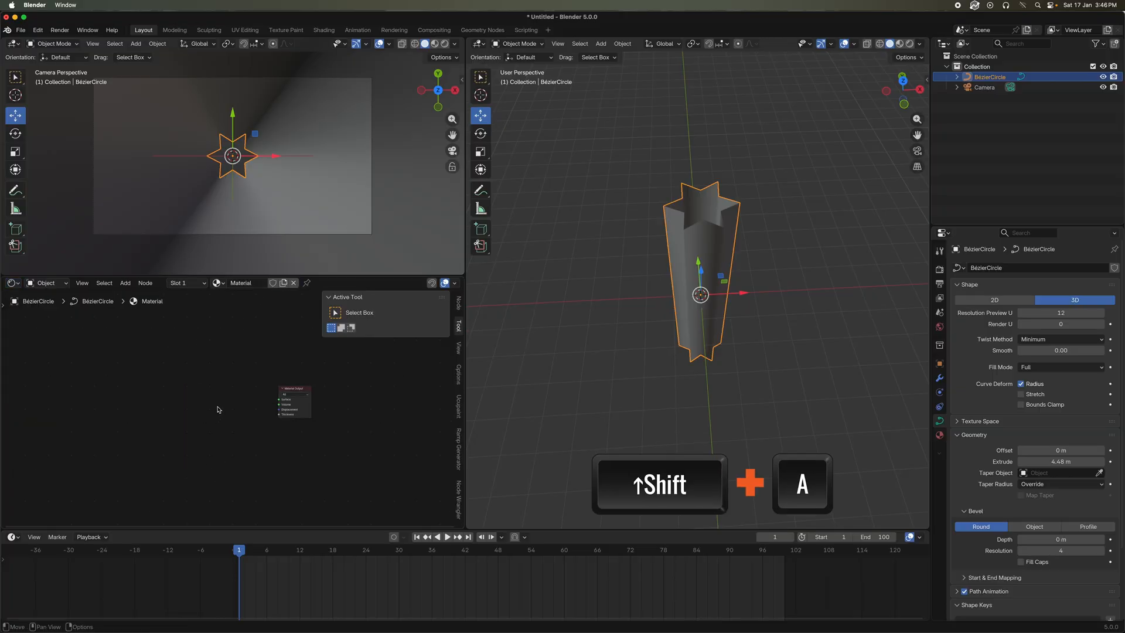
Add an Emission shader node and connect its output to the Surface input of the Material Output
{"action": "key", "text": "shift+a"}
{"action": "left_click", "coordinate": [217, 406]}
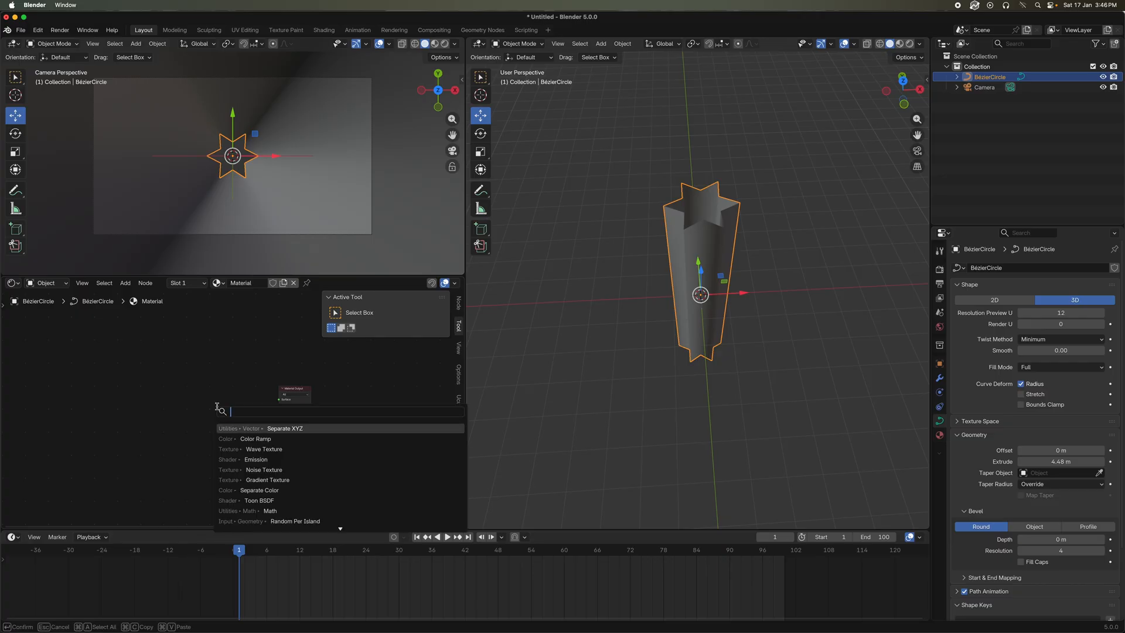
{"action": "type", "text": "emission"}
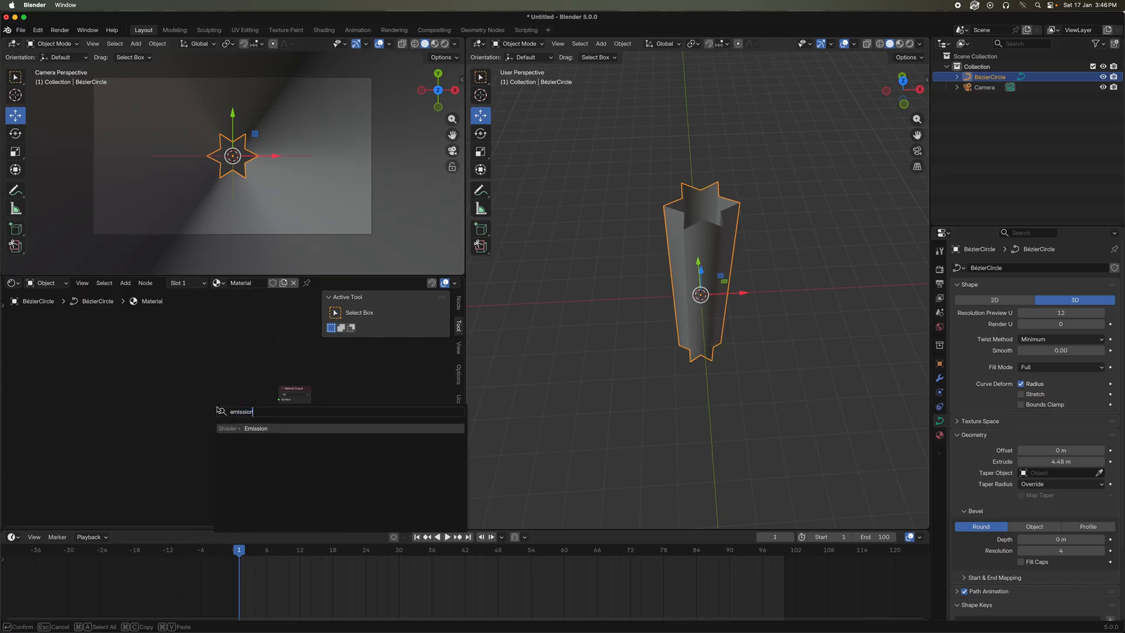
{"action": "left_click", "coordinate": [270, 432]}
{"action": "left_click", "coordinate": [193, 400]}
{"action": "left_click_drag", "start_coordinate": [221, 404], "coordinate": [283, 400]}
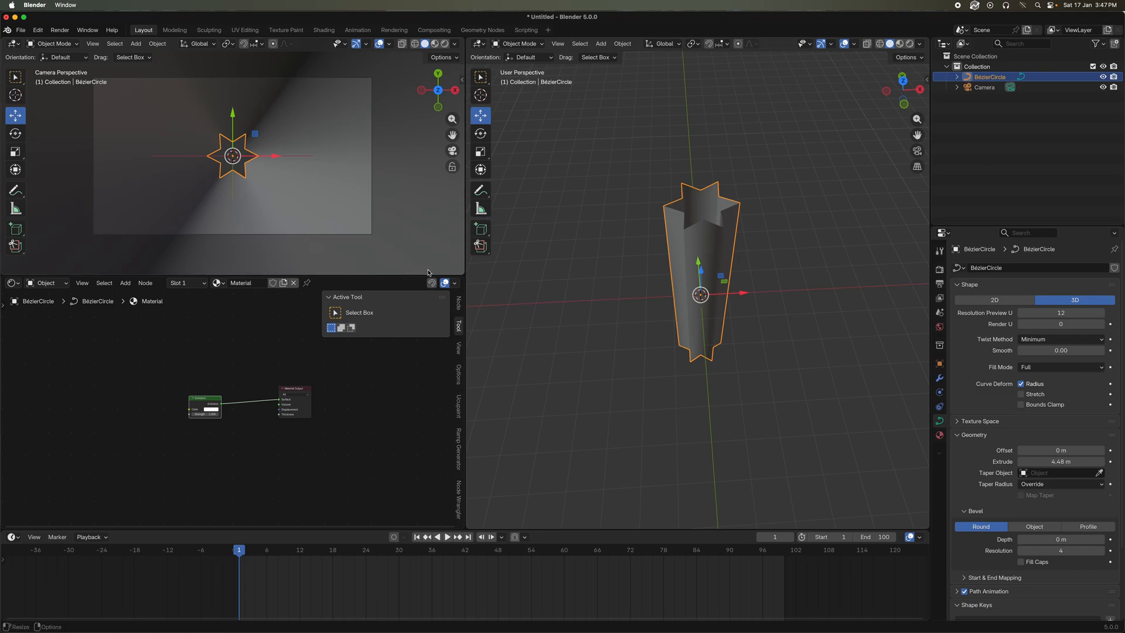
Join the areas so the camera view spans the upper workspace and the Shader Editor the lower, and enlarge the camera view slightly
{"action": "right_click", "coordinate": [460, 258]}
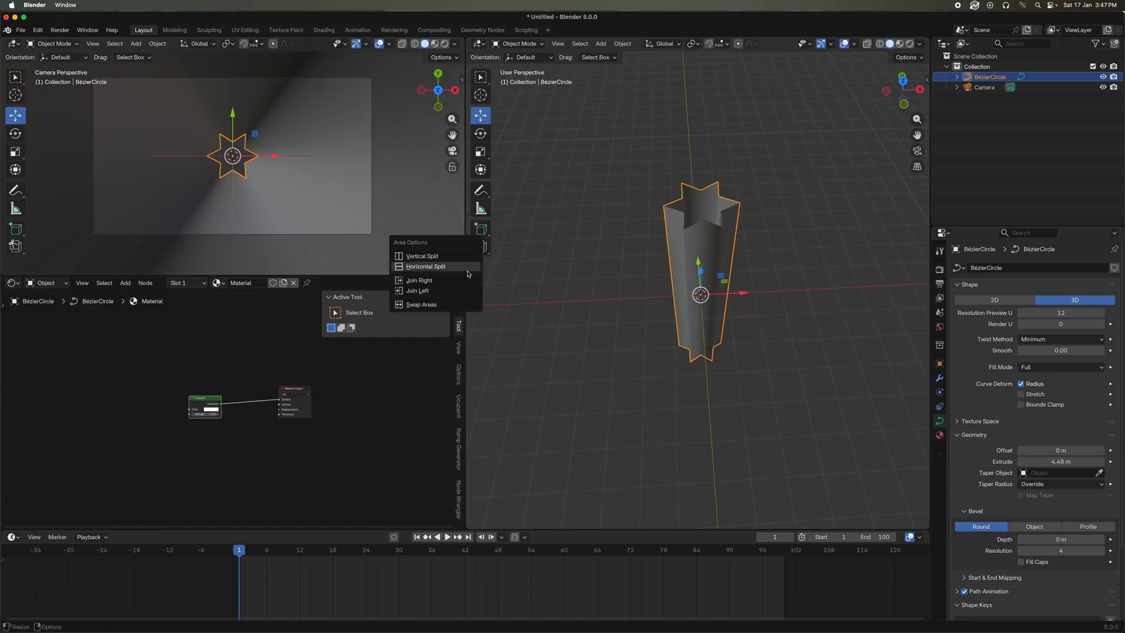
{"action": "left_click", "coordinate": [469, 280]}
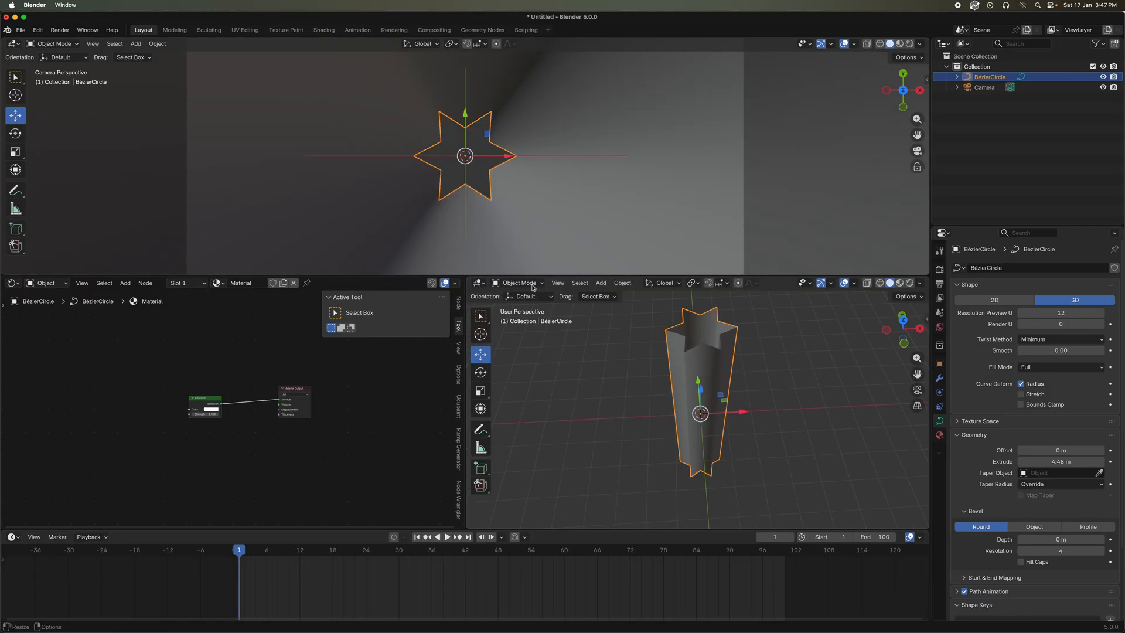
{"action": "right_click", "coordinate": [468, 326]}
{"action": "left_click", "coordinate": [474, 330]}
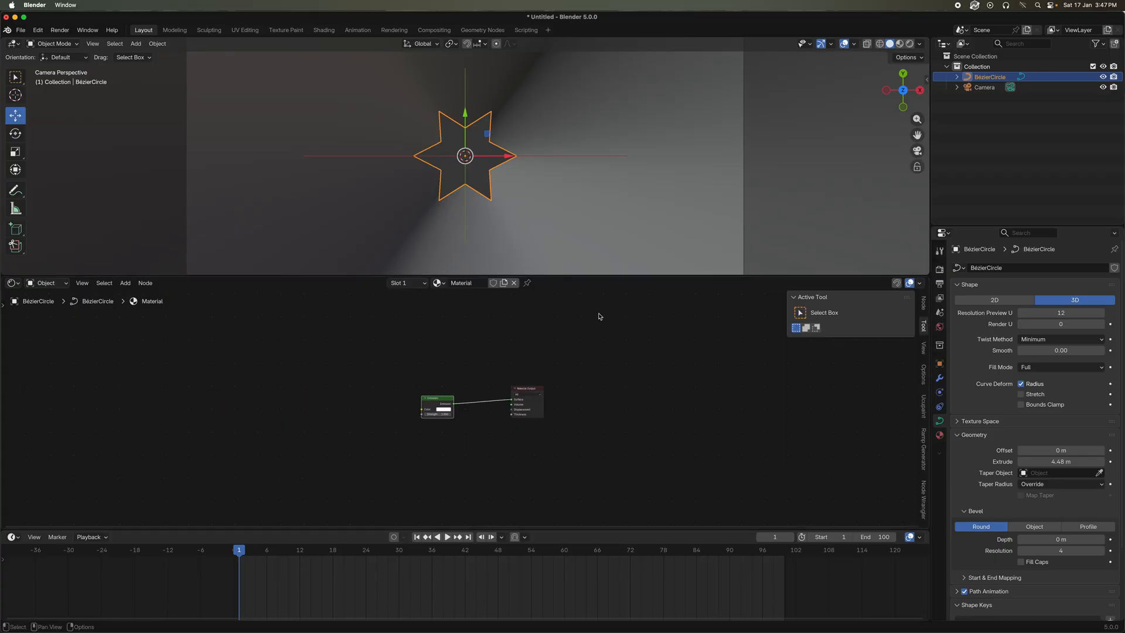
{"action": "mouse_move", "coordinate": [539, 276]}
{"action": "left_mouse_down"}
{"action": "mouse_move", "coordinate": [537, 322]}
{"action": "mouse_move", "coordinate": [528, 293]}
{"action": "left_mouse_up"}
Switch the camera viewport to Material Preview shading with the whole camera frame in view
{"action": "scroll", "coordinate": [533, 267], "scroll_direction": "down", "scroll_amount": 2}
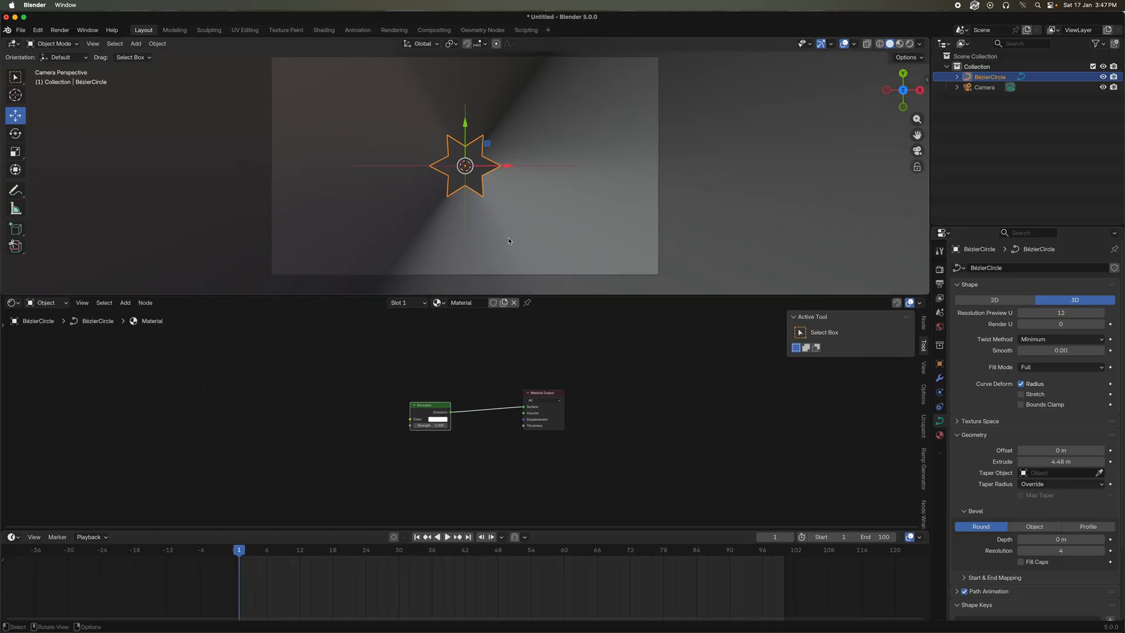
{"action": "key", "text": "z"}
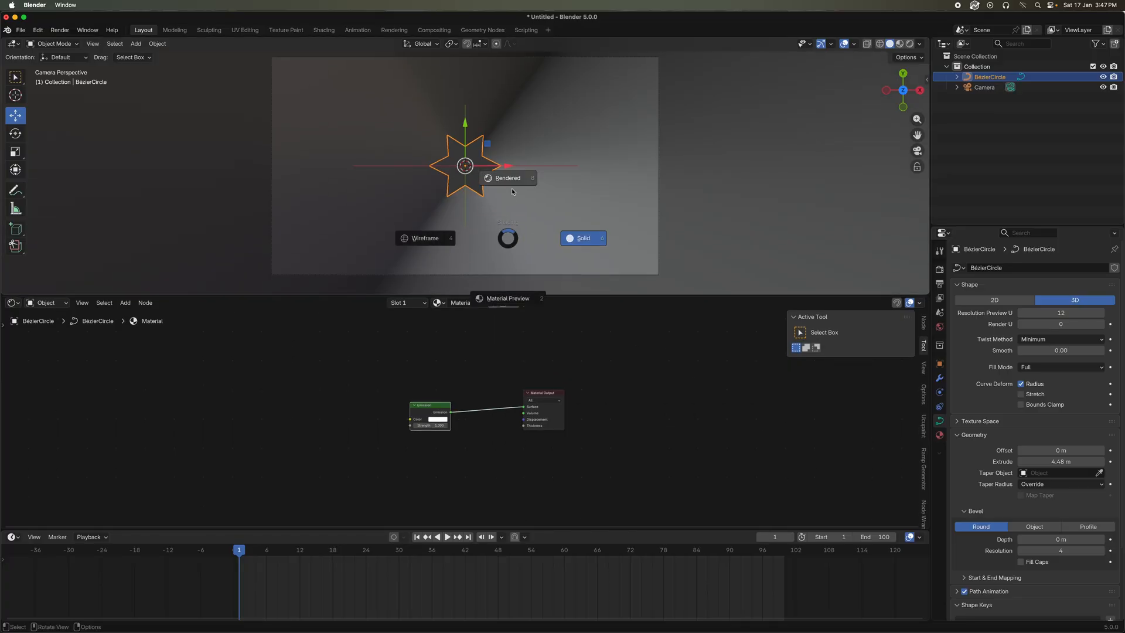
{"action": "left_click", "coordinate": [513, 296]}
Add a Wave Texture node and connect its Color output to the Color input of the Emission node
{"action": "key", "text": "shift+a"}
{"action": "type", "text": "wa"}
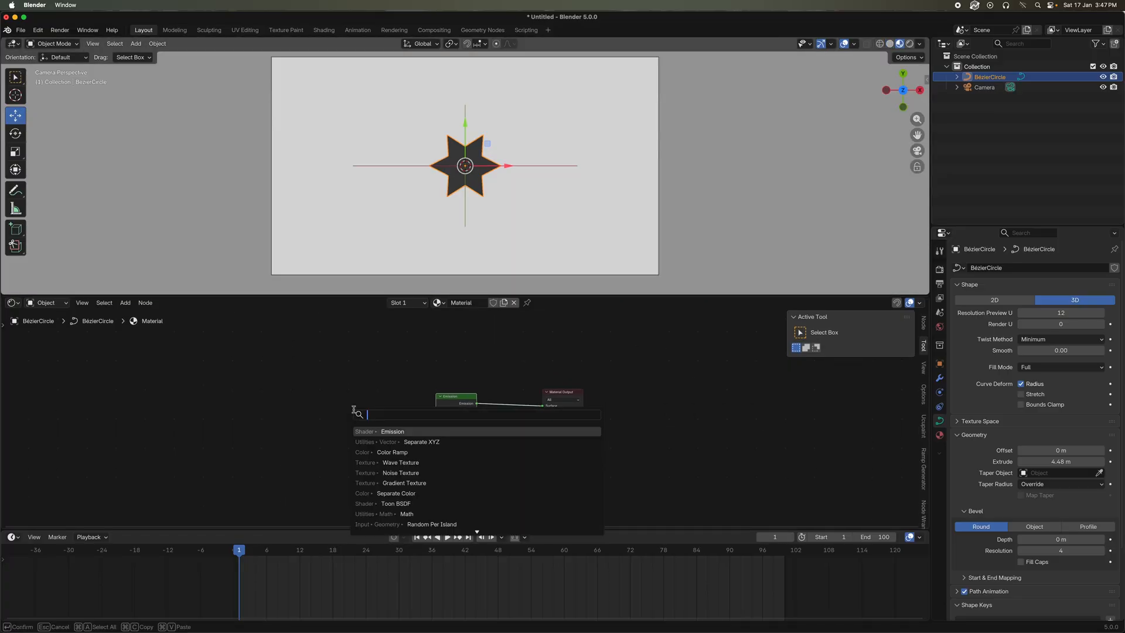
{"action": "type", "text": "ve"}
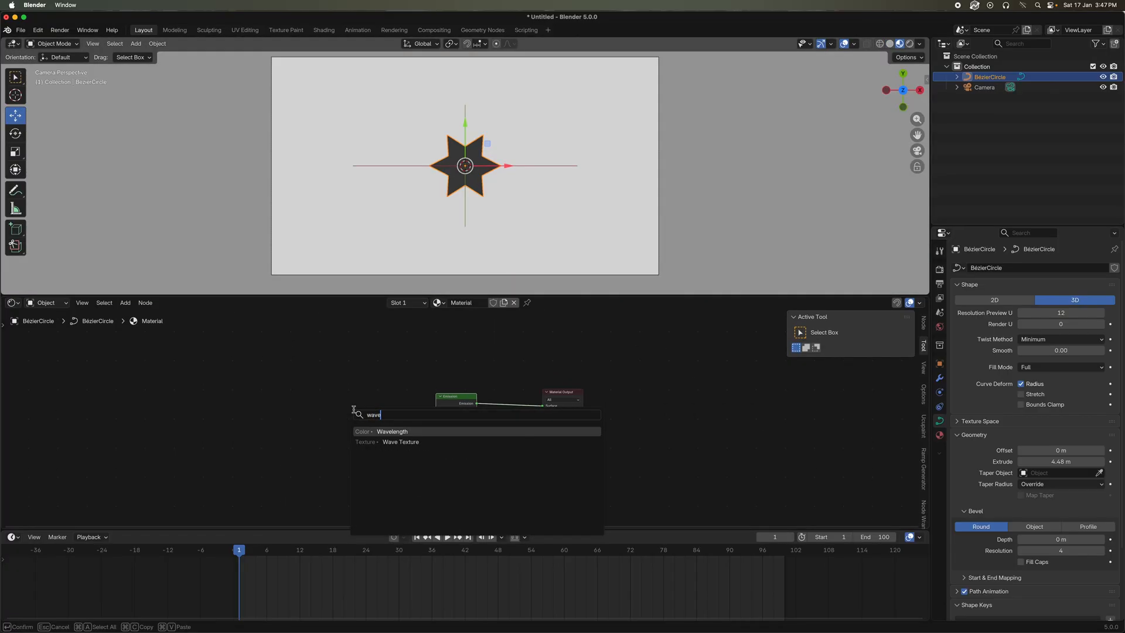
{"action": "left_click", "coordinate": [388, 441]}
{"action": "left_click", "coordinate": [391, 416]}
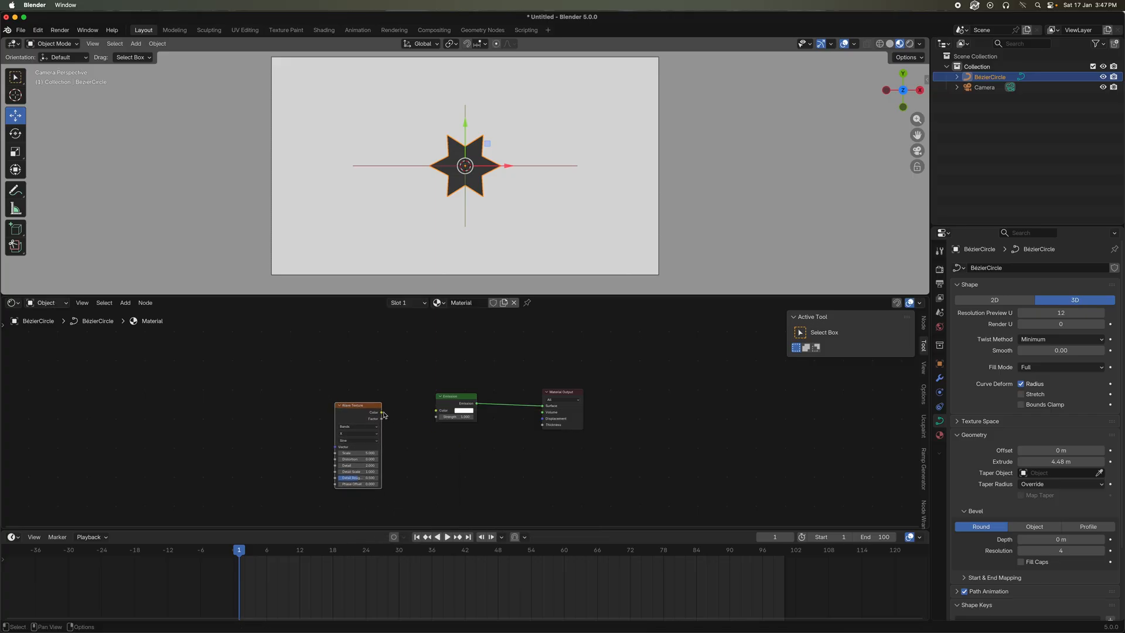
{"action": "left_click_drag", "start_coordinate": [383, 413], "coordinate": [437, 410]}
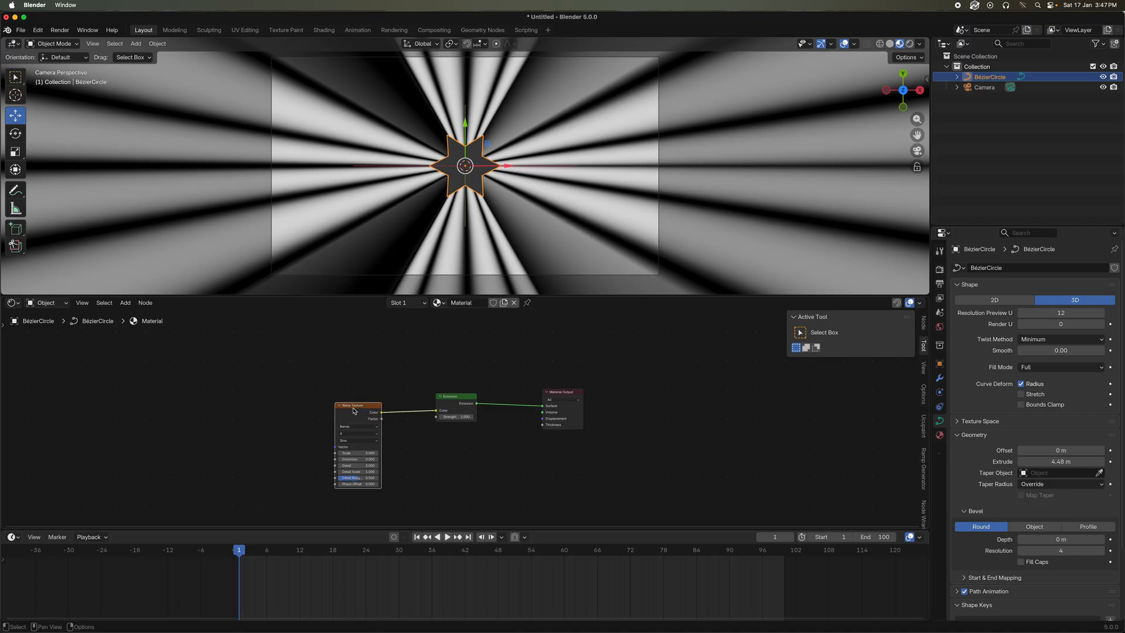
Add Texture Coordinate and Mapping nodes to the Wave Texture with Node Wrangler and space the nodes out
{"action": "left_click_drag", "start_coordinate": [354, 411], "coordinate": [382, 403]}
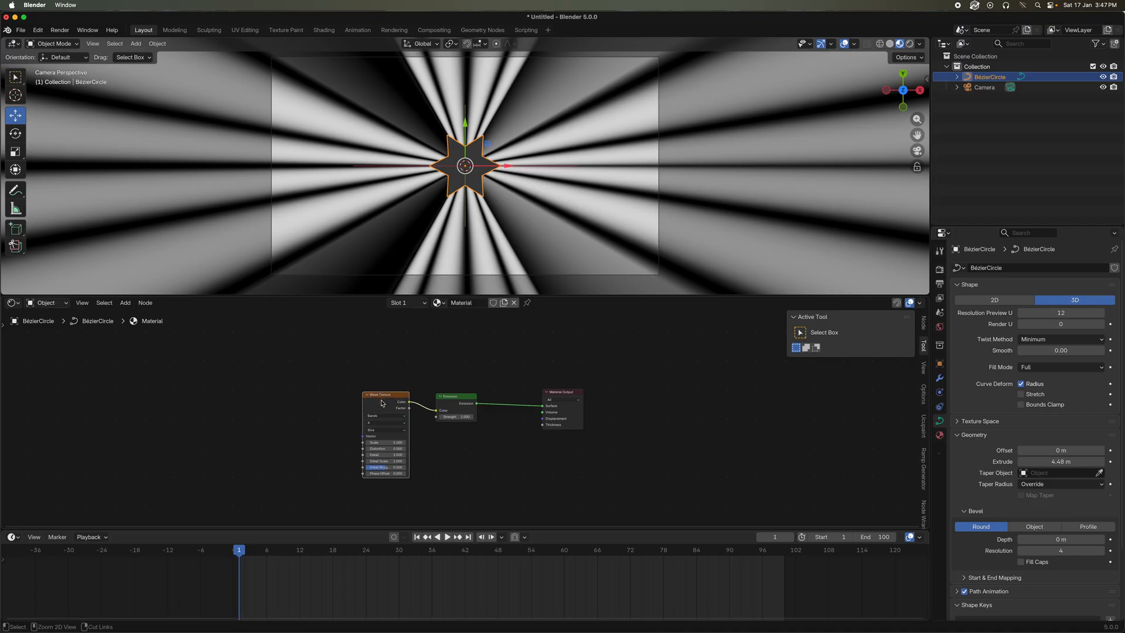
{"action": "key", "text": "ctrl+t"}
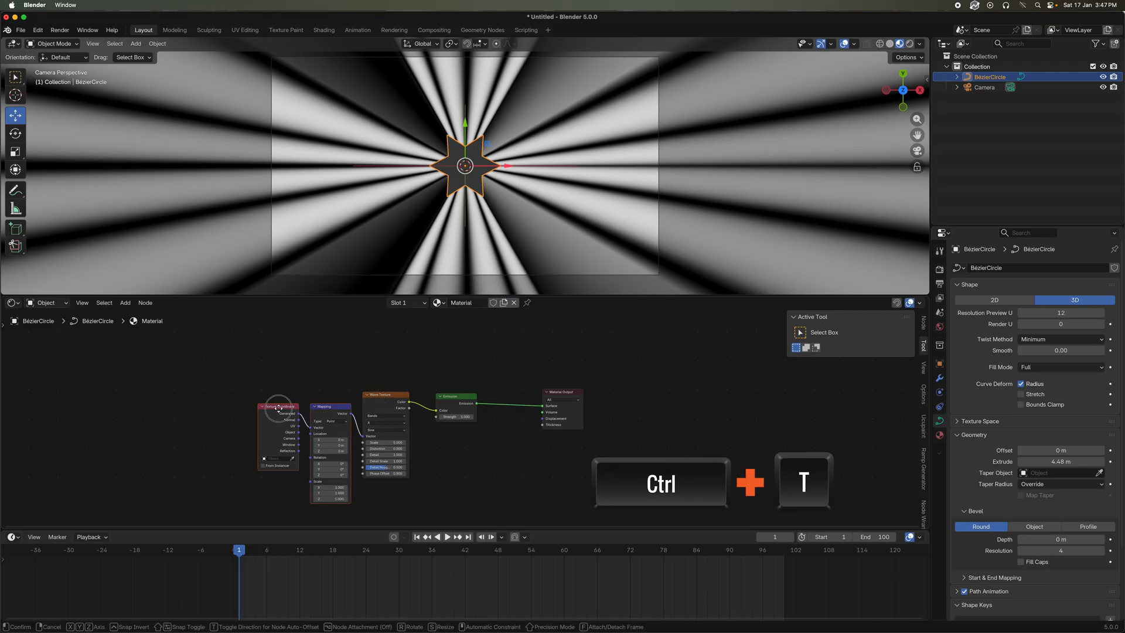
{"action": "left_click_drag", "start_coordinate": [350, 405], "coordinate": [319, 401]}
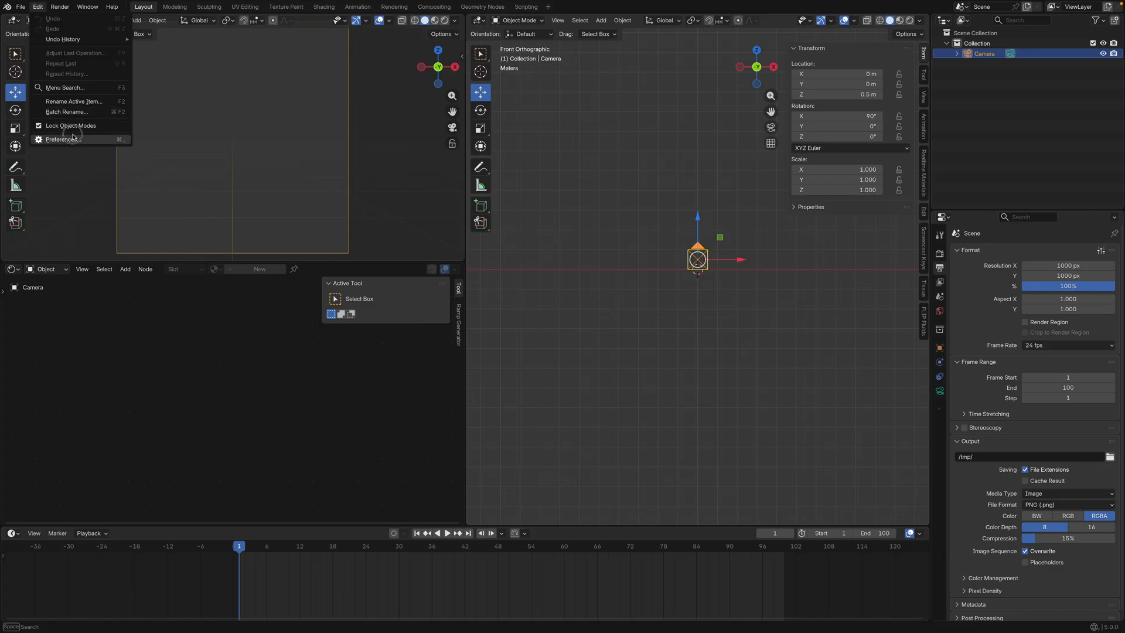
Find the Node Wrangler add-on in the Preferences and make sure it is enabled
{"action": "left_click", "coordinate": [64, 134]}
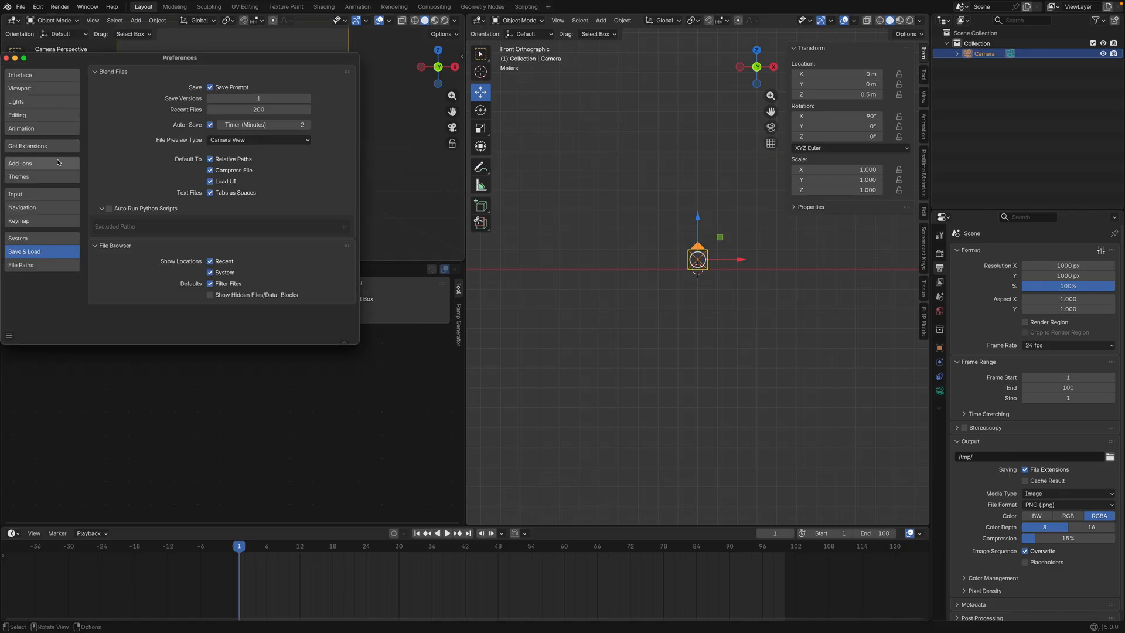
{"action": "left_click", "coordinate": [65, 163]}
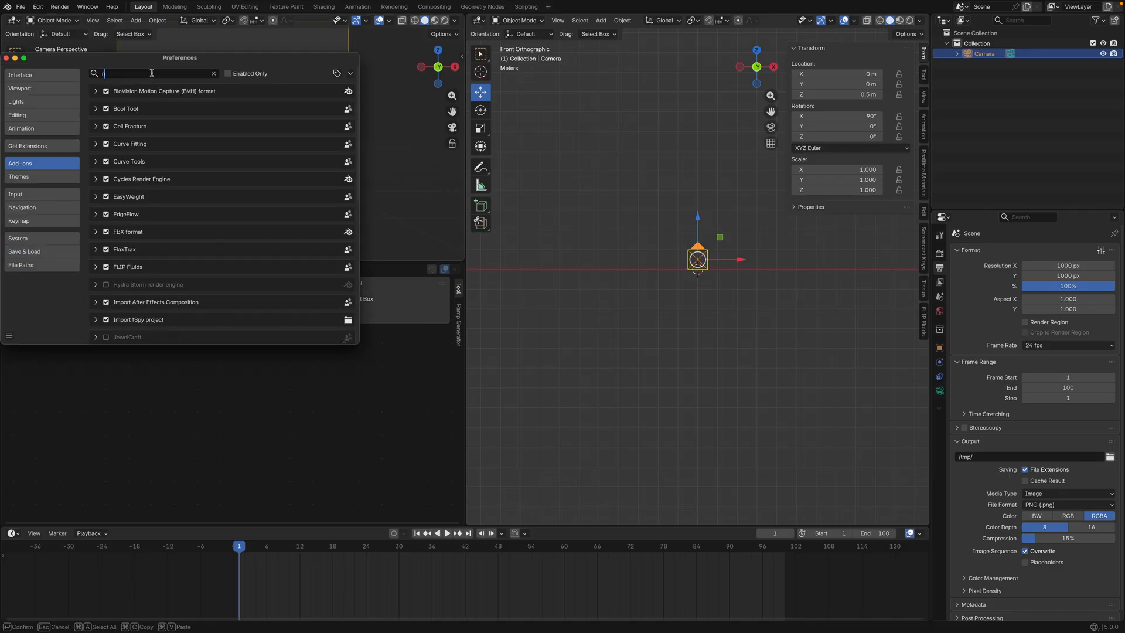
{"action": "type", "text": "nod"}
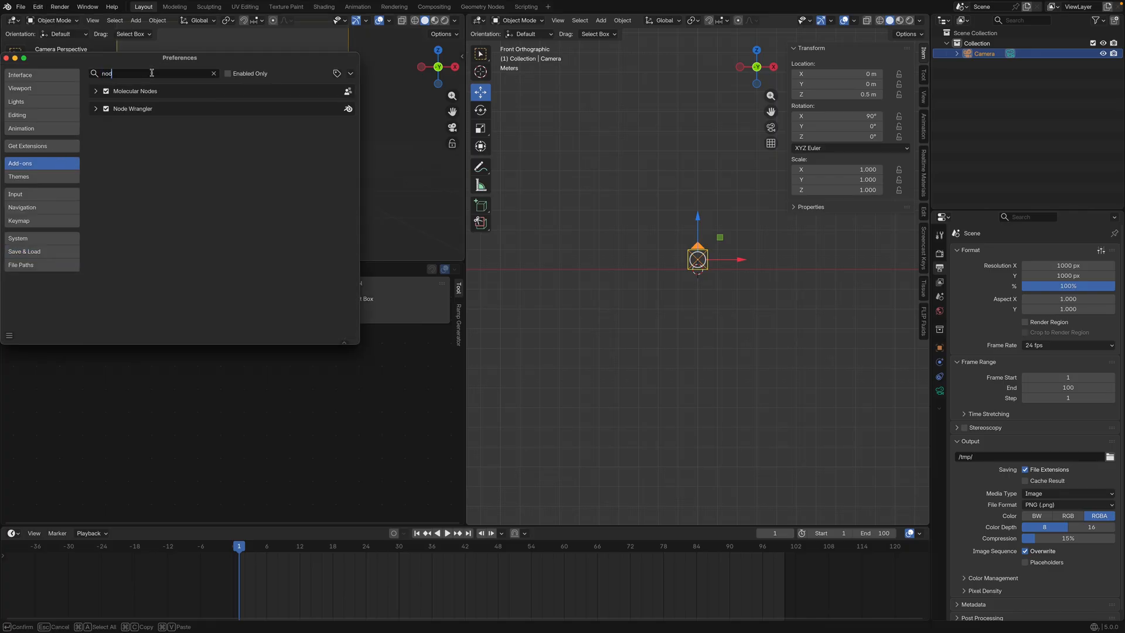
{"action": "left_click", "coordinate": [106, 109]}
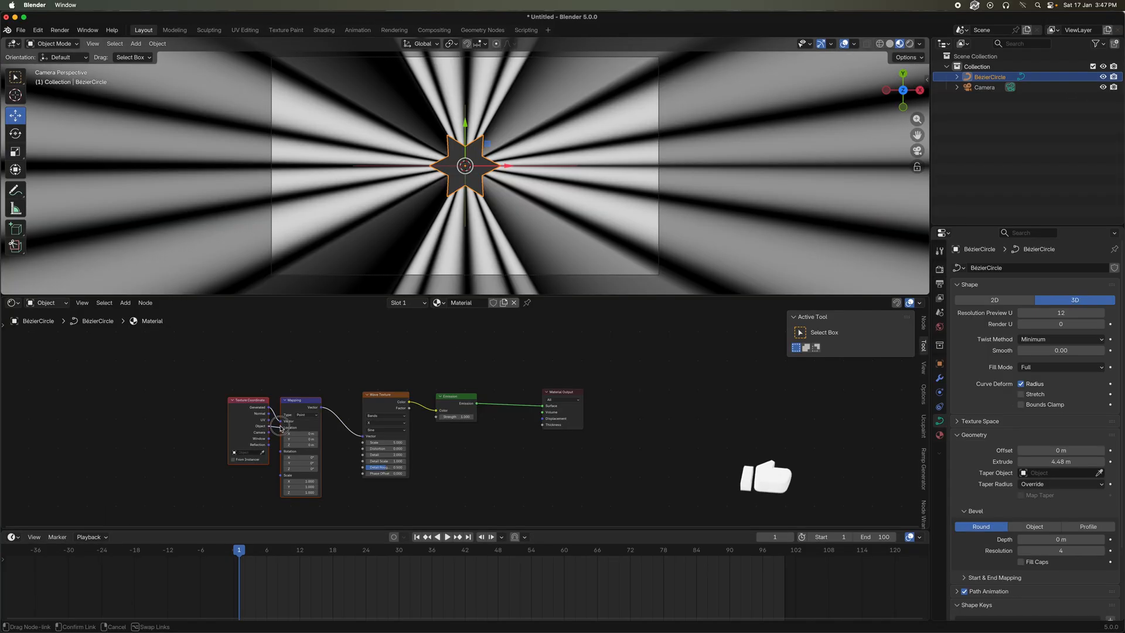
Feed the Object texture coordinates into the Mapping node and set the Wave Texture to Z bands direction with a Saw profile
{"action": "left_click_drag", "start_coordinate": [271, 426], "coordinate": [282, 421]}
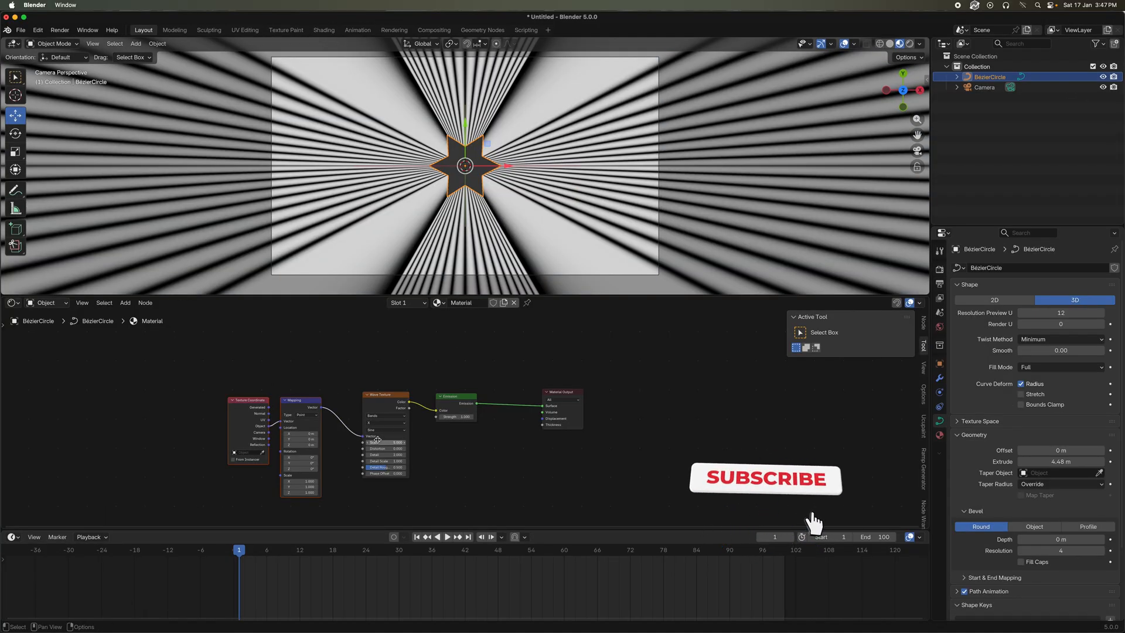
{"action": "scroll", "coordinate": [425, 398], "scroll_direction": "up", "scroll_amount": 1}
{"action": "left_click", "coordinate": [405, 417]}
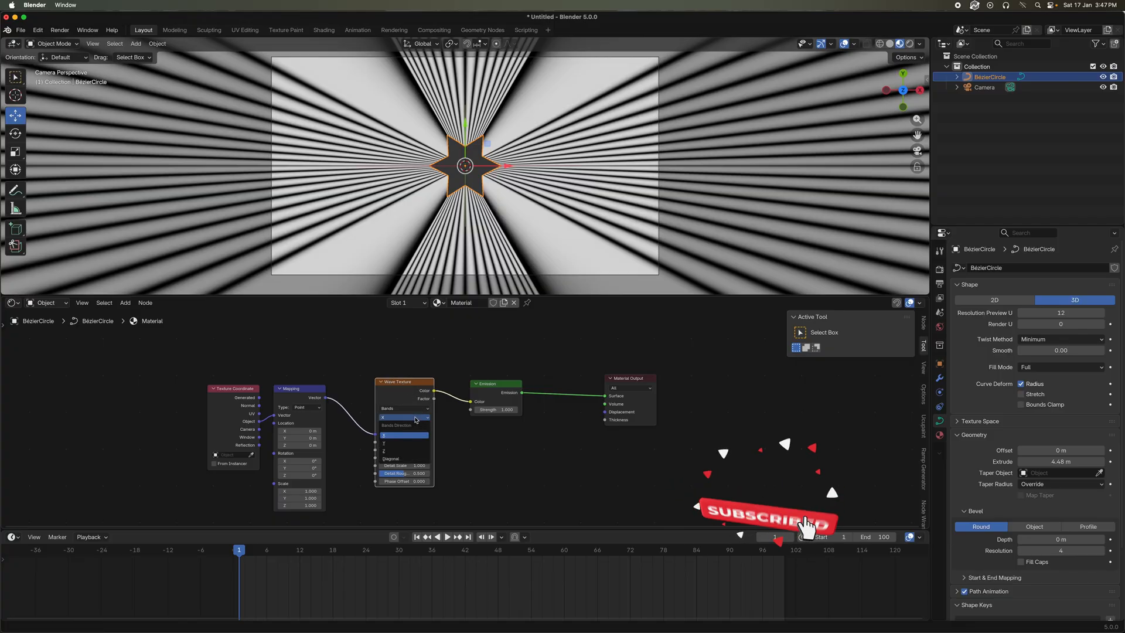
{"action": "left_click", "coordinate": [405, 451]}
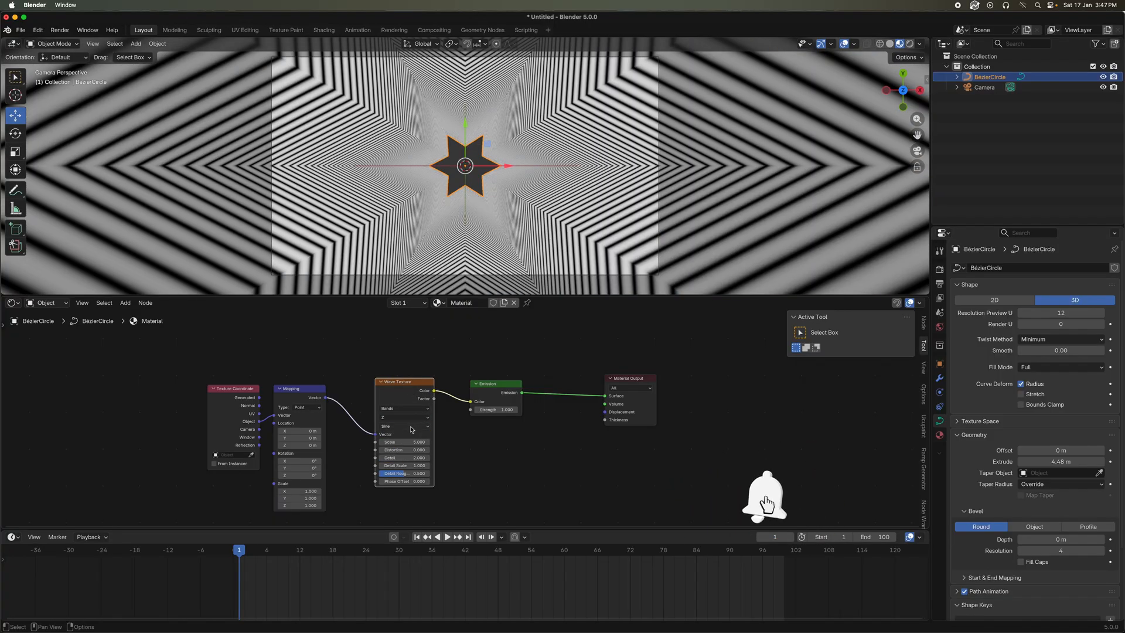
{"action": "left_click", "coordinate": [412, 426]}
{"action": "left_click", "coordinate": [398, 451]}
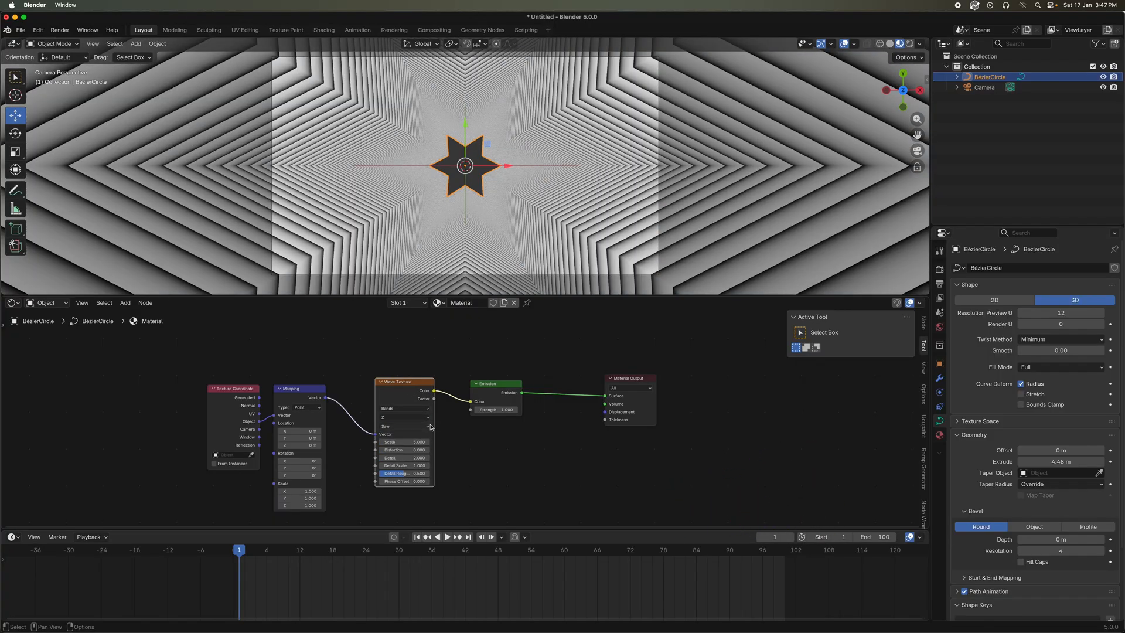
Set the Wave Texture's Scale to 0.2
{"action": "scroll", "coordinate": [429, 432], "scroll_direction": "down", "scroll_amount": 1}
{"action": "left_click_drag", "start_coordinate": [426, 439], "coordinate": [390, 438]}
{"action": "scroll", "coordinate": [426, 438], "scroll_direction": "up", "scroll_amount": 2}
{"action": "left_click", "coordinate": [450, 422]}
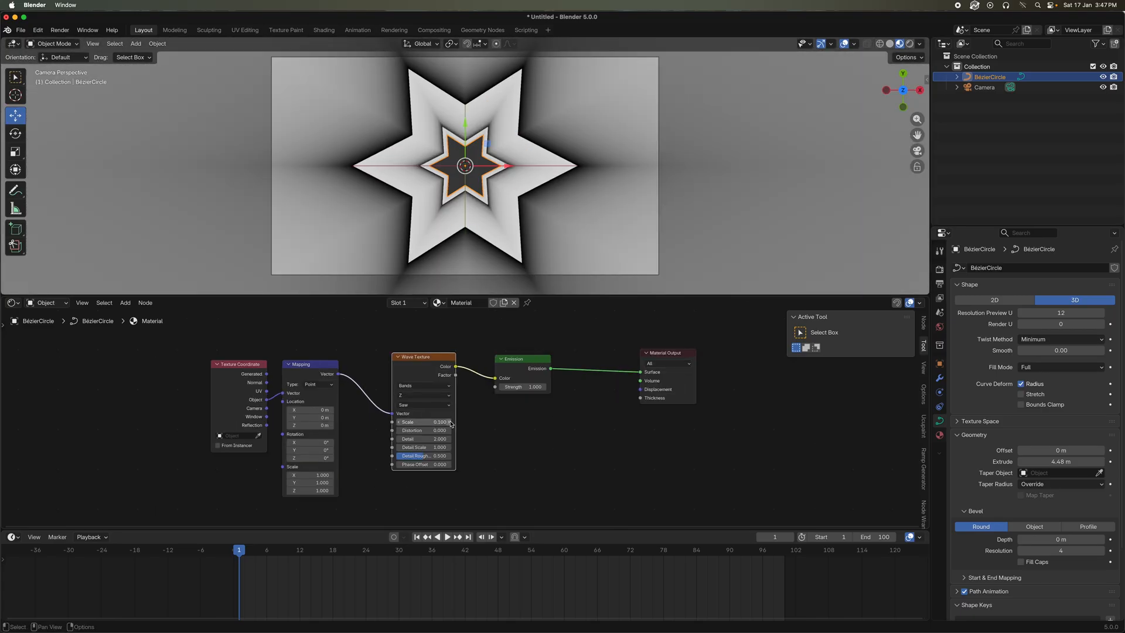
{"action": "left_click", "coordinate": [450, 422]}
{"action": "scroll", "coordinate": [549, 222], "scroll_direction": "down", "scroll_amount": 3}
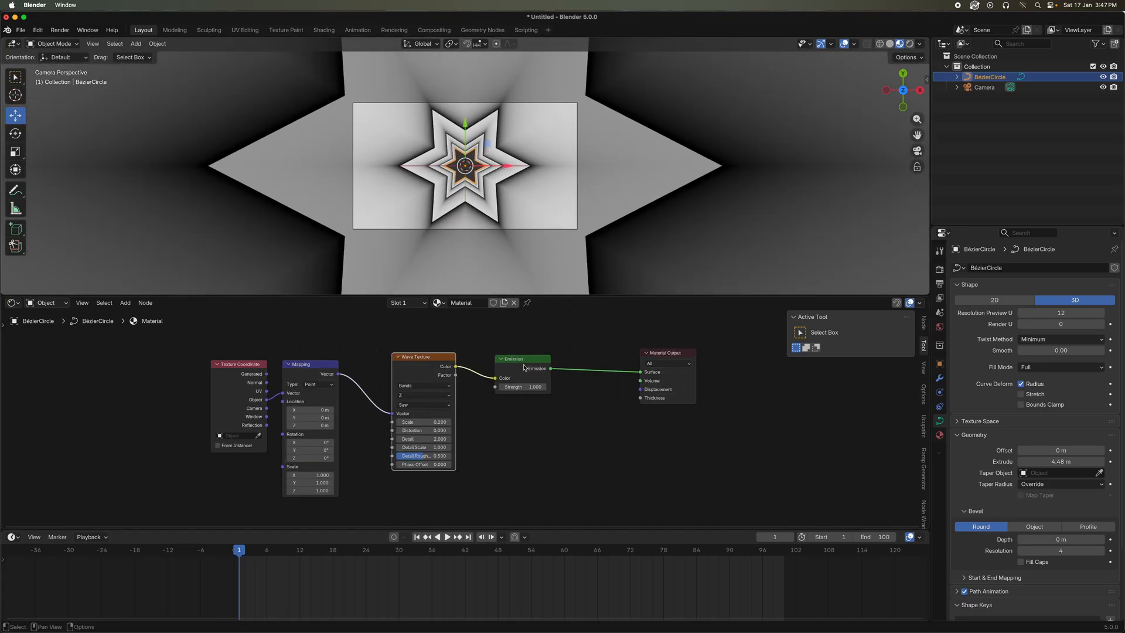
Move the Wave Texture and Emission nodes apart and insert a Color Ramp node on the link between them
{"action": "left_click_drag", "start_coordinate": [524, 368], "coordinate": [549, 365]}
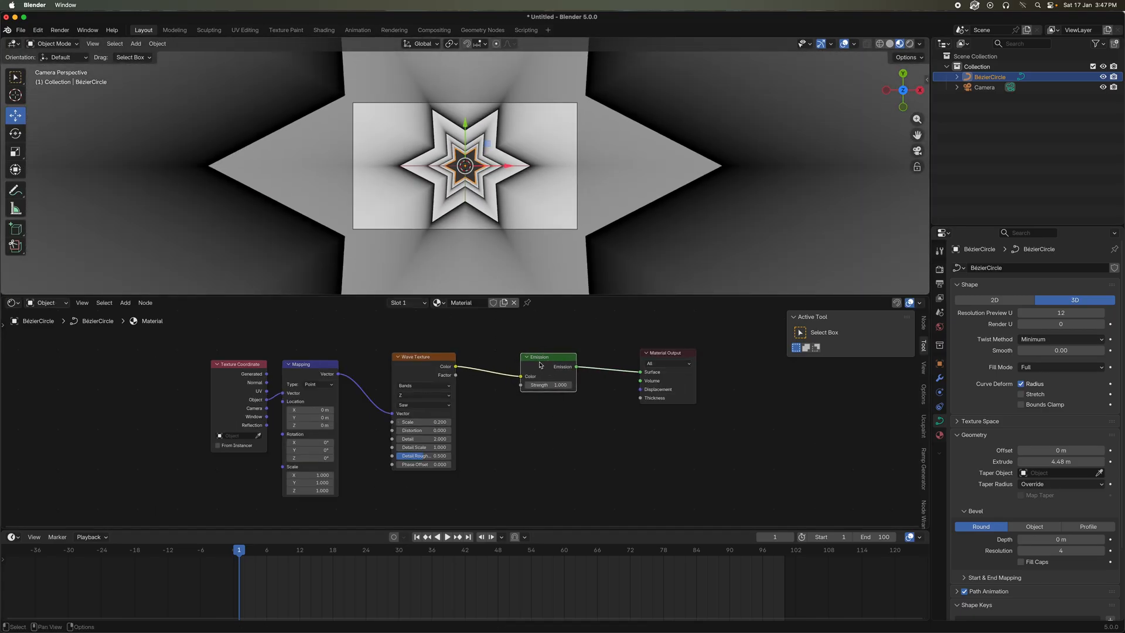
{"action": "left_click_drag", "start_coordinate": [414, 371], "coordinate": [393, 373]}
{"action": "key", "text": "shift+a"}
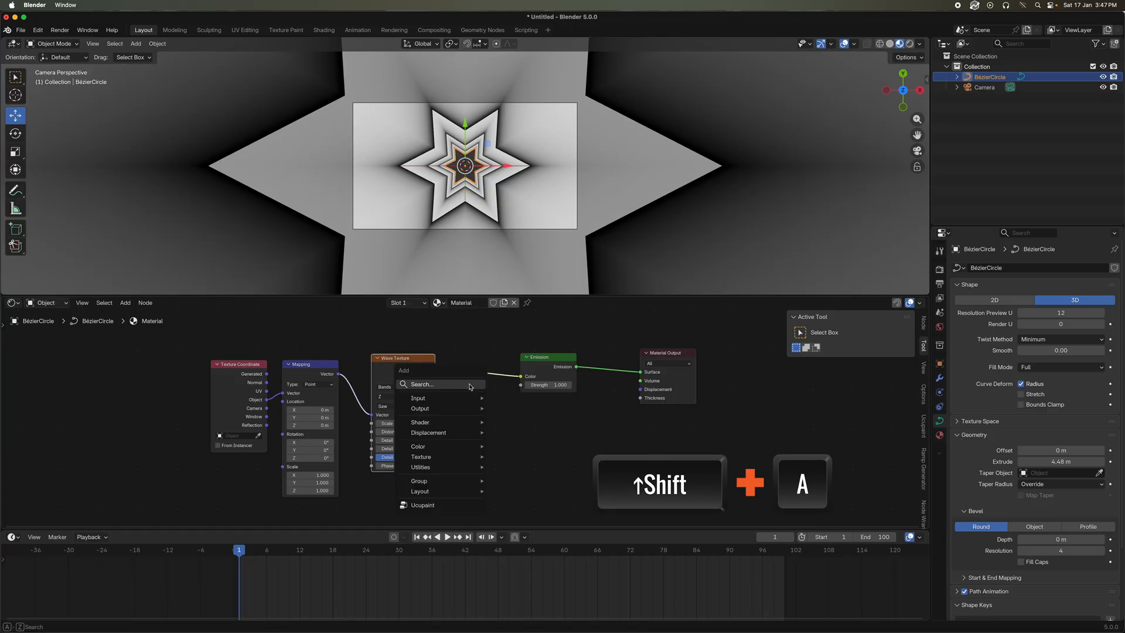
{"action": "type", "text": "color"}
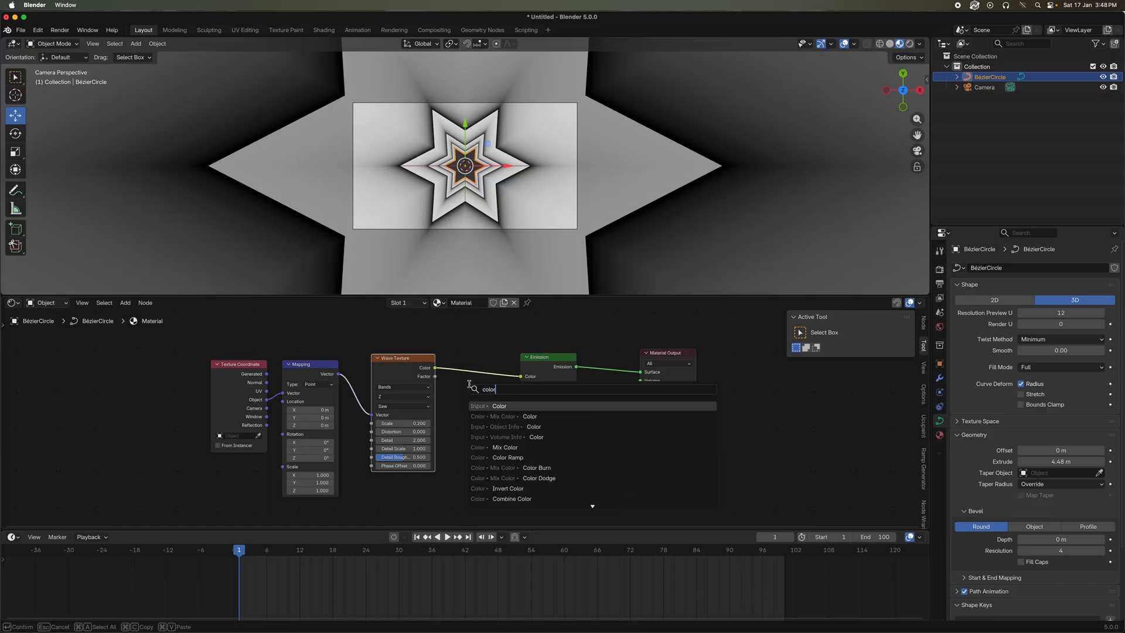
{"action": "left_click", "coordinate": [507, 458]}
{"action": "left_click", "coordinate": [513, 360]}
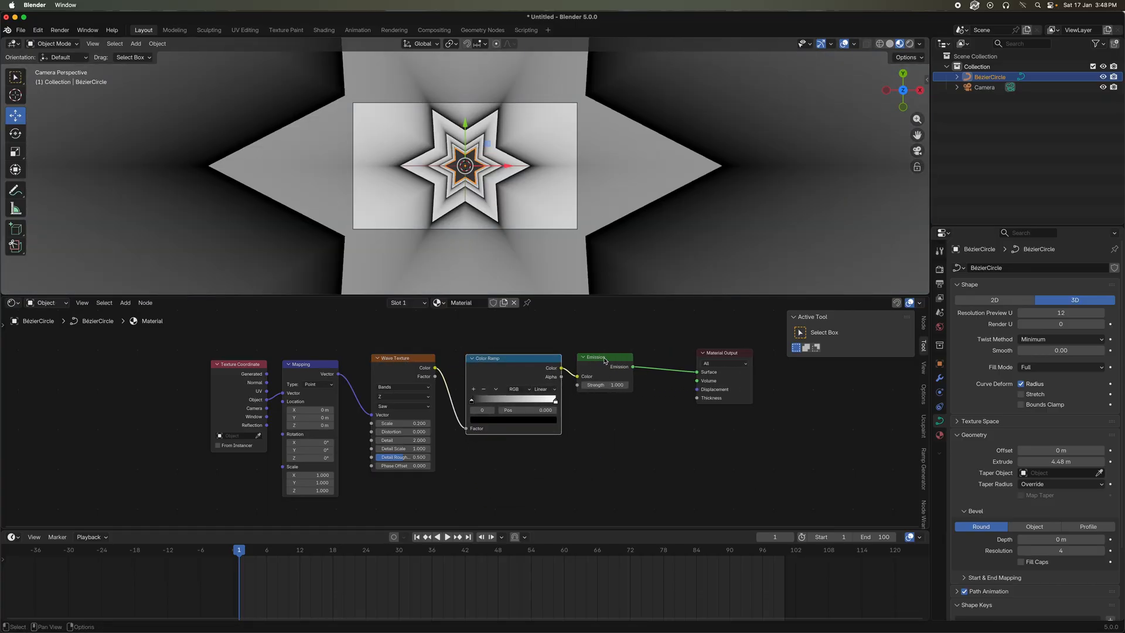
Move the Color Ramp's white stop inward and the black stop to about 0.14, and color the black stop bright green
{"action": "left_click", "coordinate": [558, 402]}
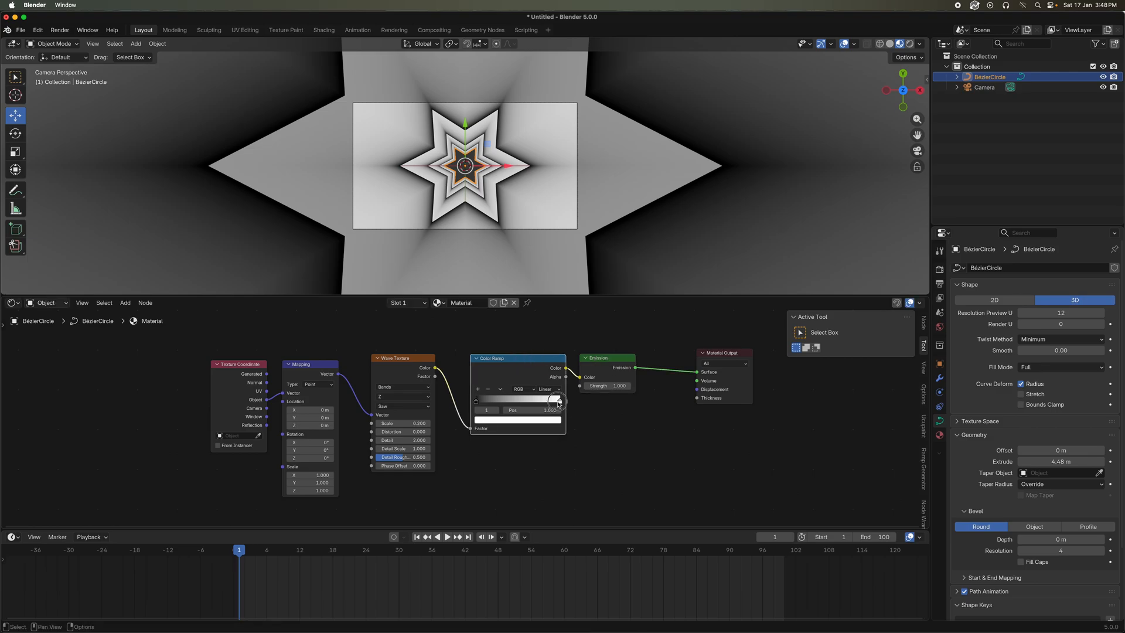
{"action": "left_click_drag", "start_coordinate": [559, 402], "coordinate": [490, 404]}
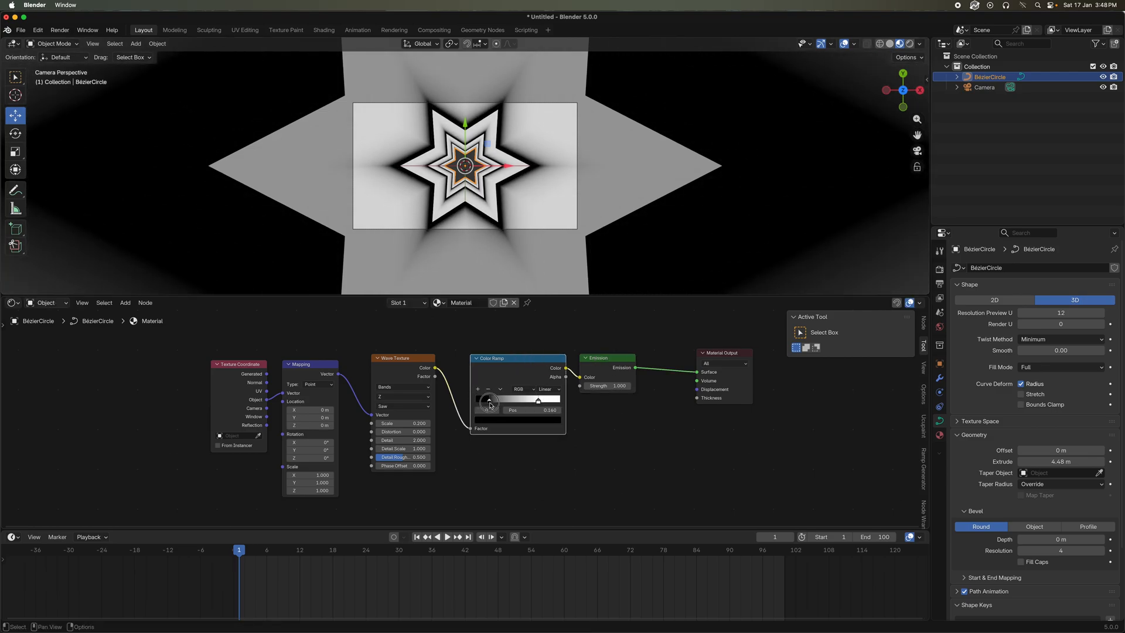
{"action": "left_click", "coordinate": [501, 421]}
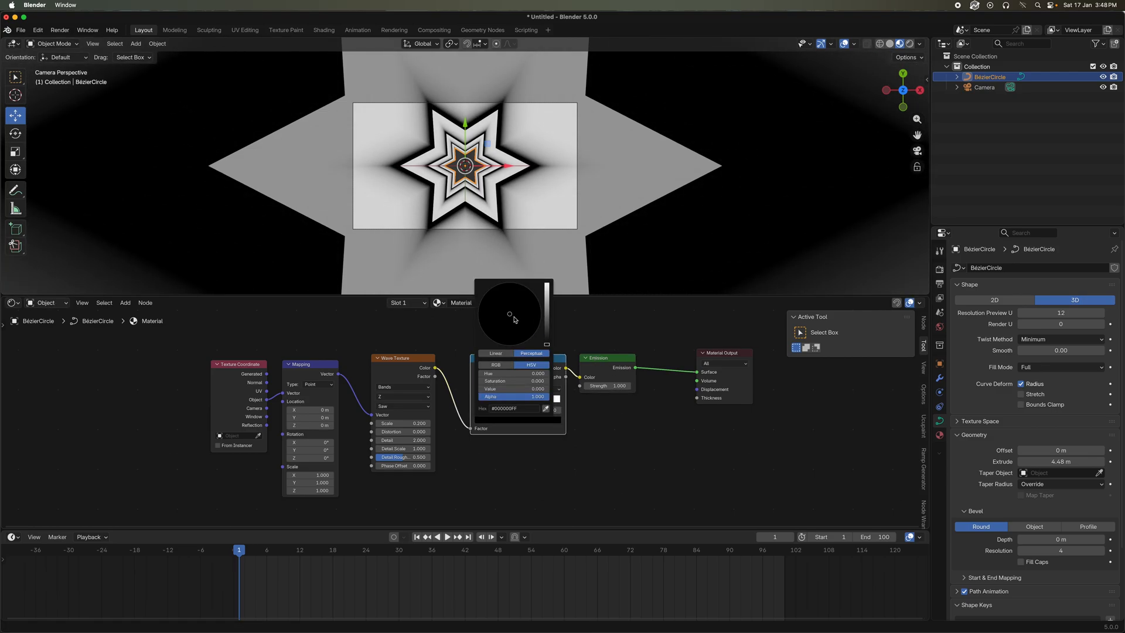
{"action": "left_click_drag", "start_coordinate": [547, 305], "coordinate": [484, 293]}
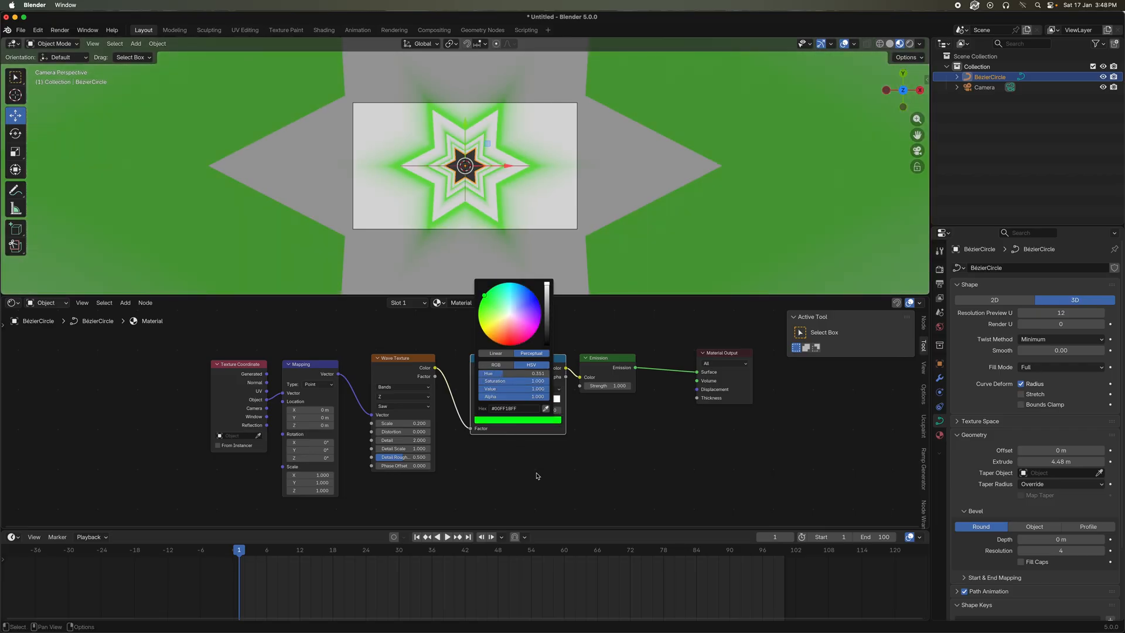
{"action": "left_click", "coordinate": [540, 429]}
Move the Color Ramp's white stop almost to the far end of the gradient and color it magenta pink
{"action": "left_click", "coordinate": [539, 402]}
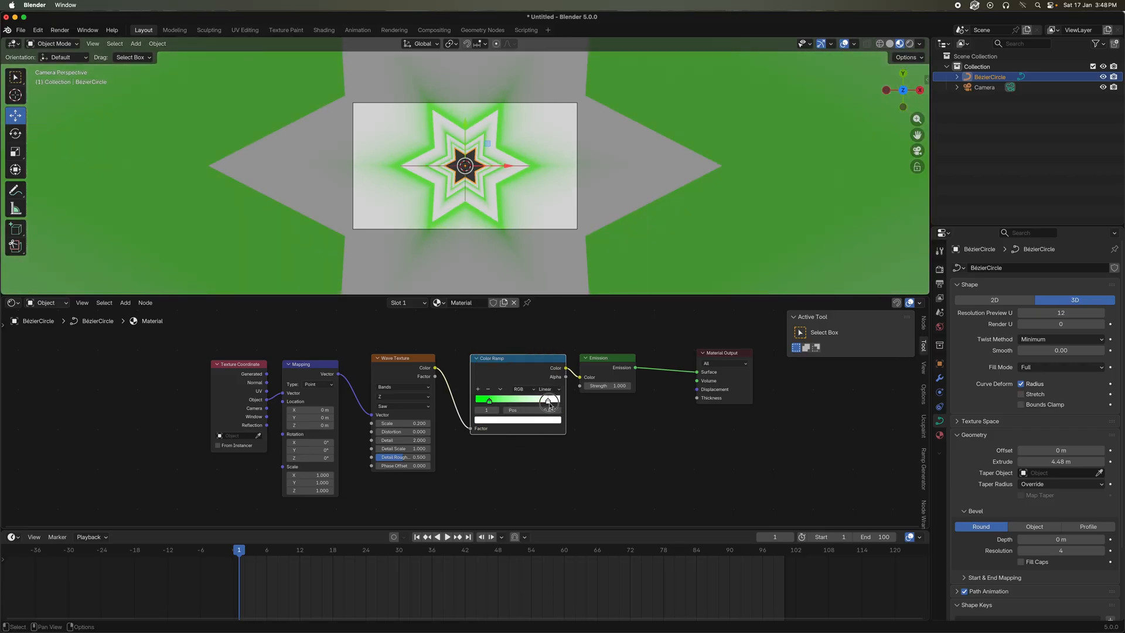
{"action": "left_click_drag", "start_coordinate": [550, 405], "coordinate": [572, 405]}
{"action": "left_click", "coordinate": [539, 421]}
{"action": "left_click_drag", "start_coordinate": [511, 324], "coordinate": [529, 338]}
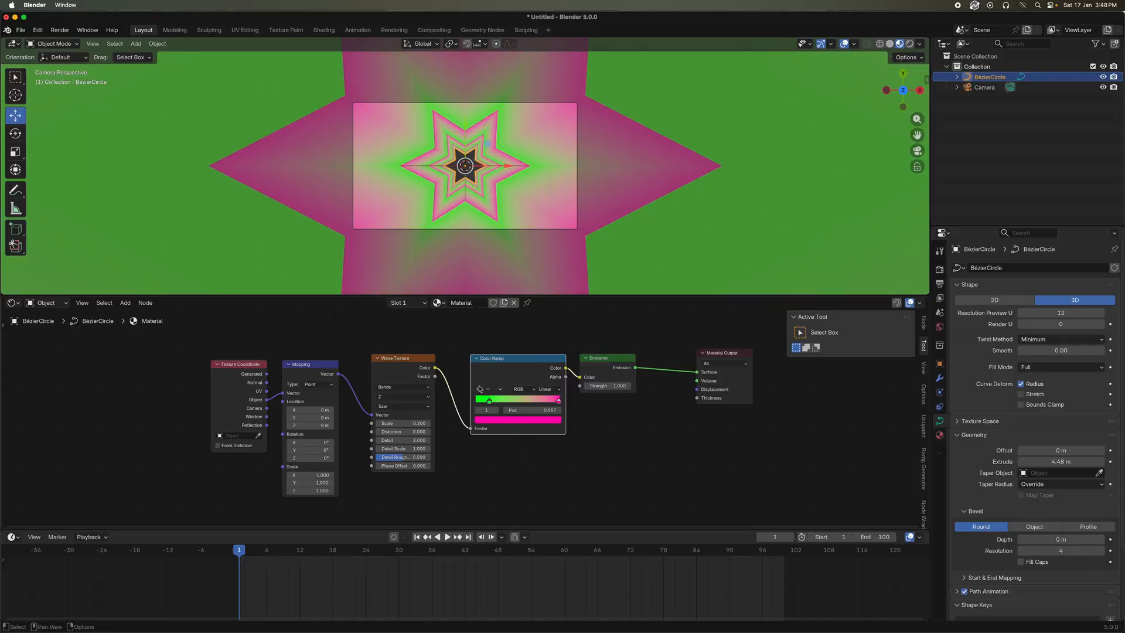
Add a Color Ramp stop between green and pink, color it dark blue and place it at about 0.63
{"action": "left_click", "coordinate": [524, 400], "text": "ctrl"}
{"action": "left_click", "coordinate": [536, 421]}
{"action": "left_click_drag", "start_coordinate": [518, 318], "coordinate": [533, 293]}
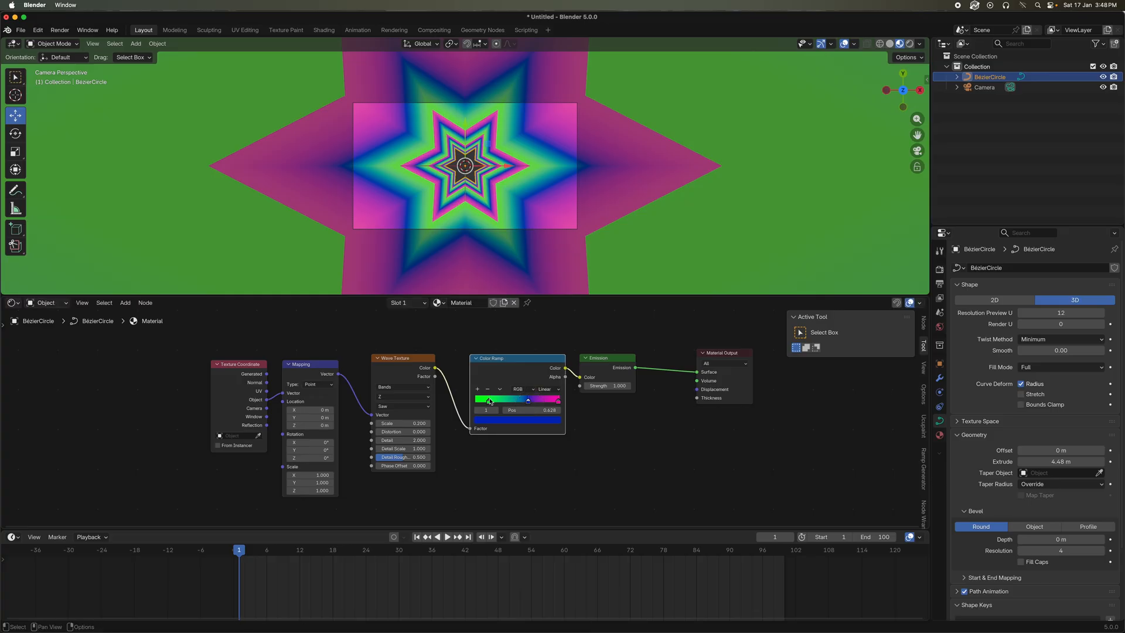
Add another Color Ramp stop between the green and blue stops at about 0.42 and color it purple
{"action": "left_click", "coordinate": [478, 390]}
{"action": "left_click", "coordinate": [515, 420]}
{"action": "mouse_move", "coordinate": [500, 285]}
{"action": "left_mouse_down"}
{"action": "mouse_move", "coordinate": [511, 346]}
{"action": "mouse_move", "coordinate": [535, 329]}
{"action": "mouse_move", "coordinate": [503, 285]}
{"action": "mouse_move", "coordinate": [483, 295]}
{"action": "left_mouse_up"}
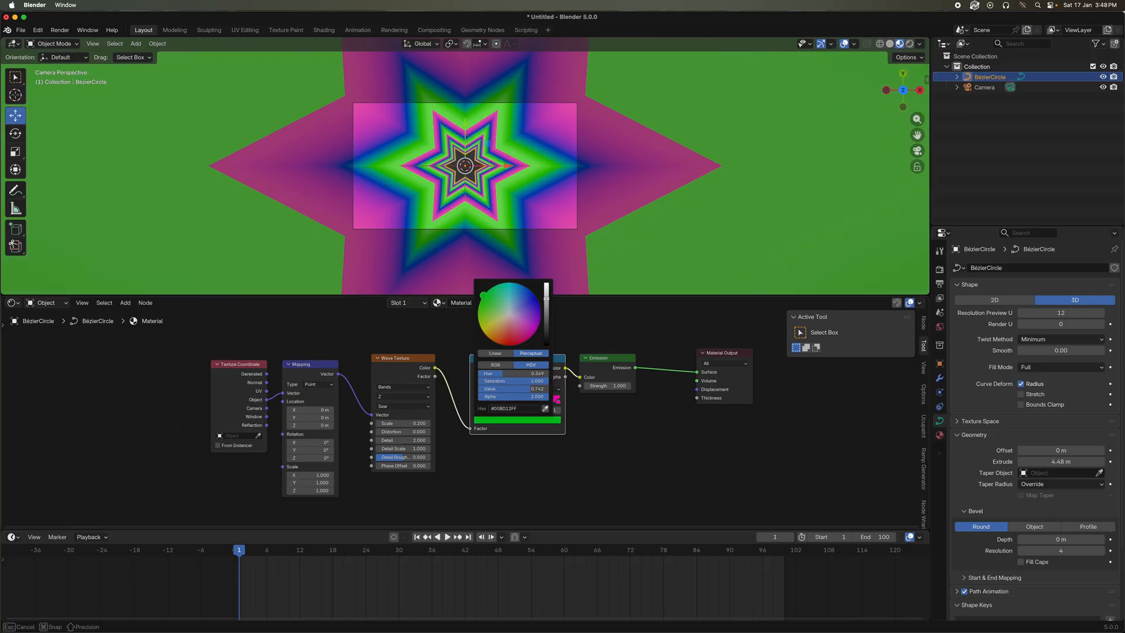
Try out different Phase Offset values on the Wave Texture and undo the changes
{"action": "left_click_drag", "start_coordinate": [403, 466], "coordinate": [516, 466]}
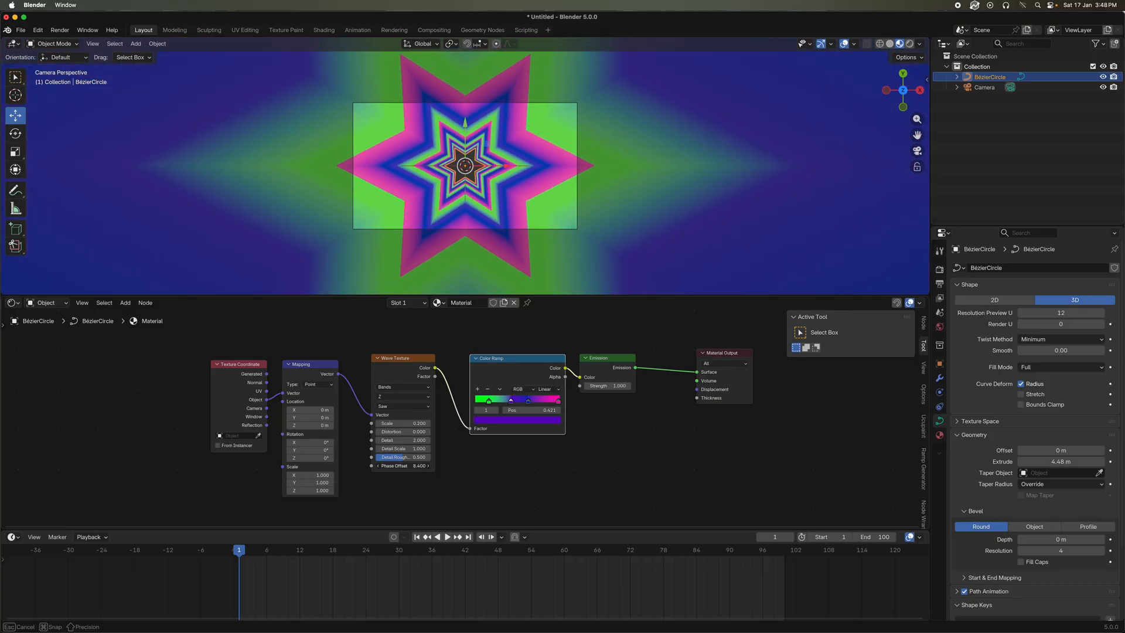
{"action": "left_click_drag", "start_coordinate": [404, 466], "coordinate": [354, 466]}
{"action": "key", "text": "super+z"}
{"action": "key", "text": "super+z"}
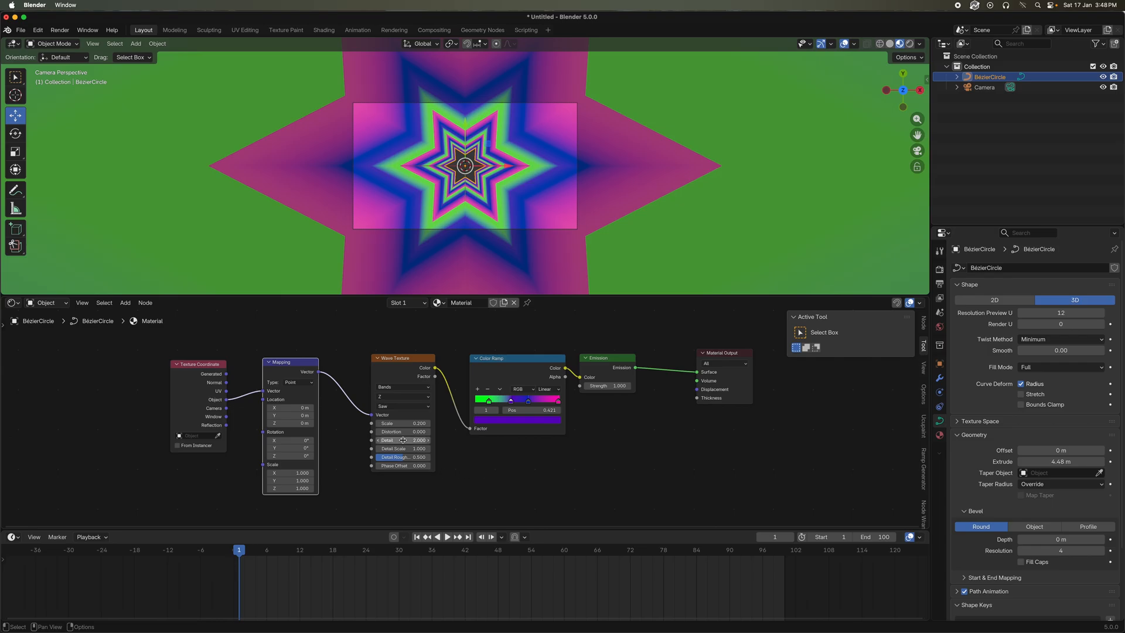
Try out a stronger Distortion value on the Wave Texture
{"action": "left_click_drag", "start_coordinate": [405, 431], "coordinate": [354, 432]}
{"action": "key", "text": "Escape"}
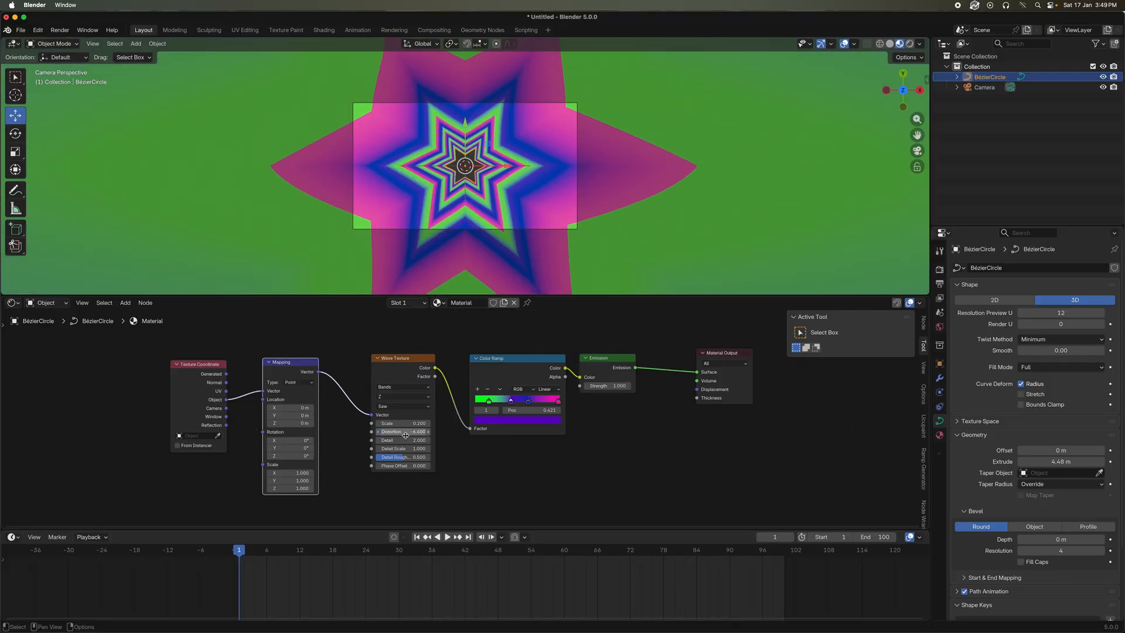
Insert a Separate XYZ node between Mapping and Wave Texture and feed its Z output into the Wave Texture's Vector input
{"action": "key", "text": "shift+a"}
{"action": "left_click_drag", "start_coordinate": [404, 375], "coordinate": [420, 373]}
{"action": "key", "text": "shift+a"}
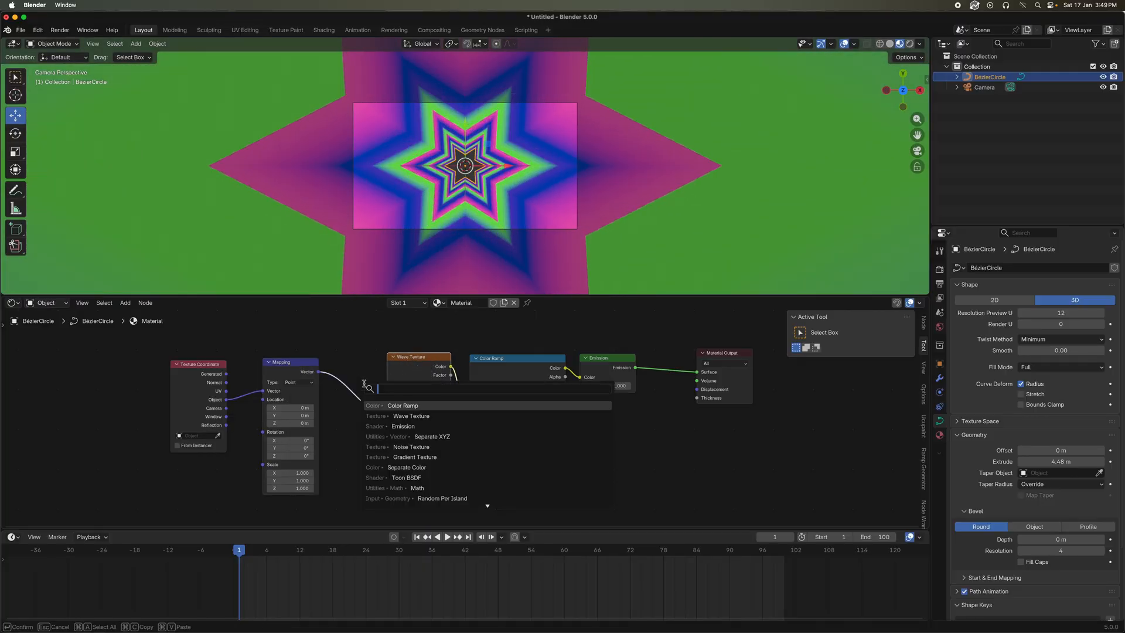
{"action": "type", "text": "sepa"}
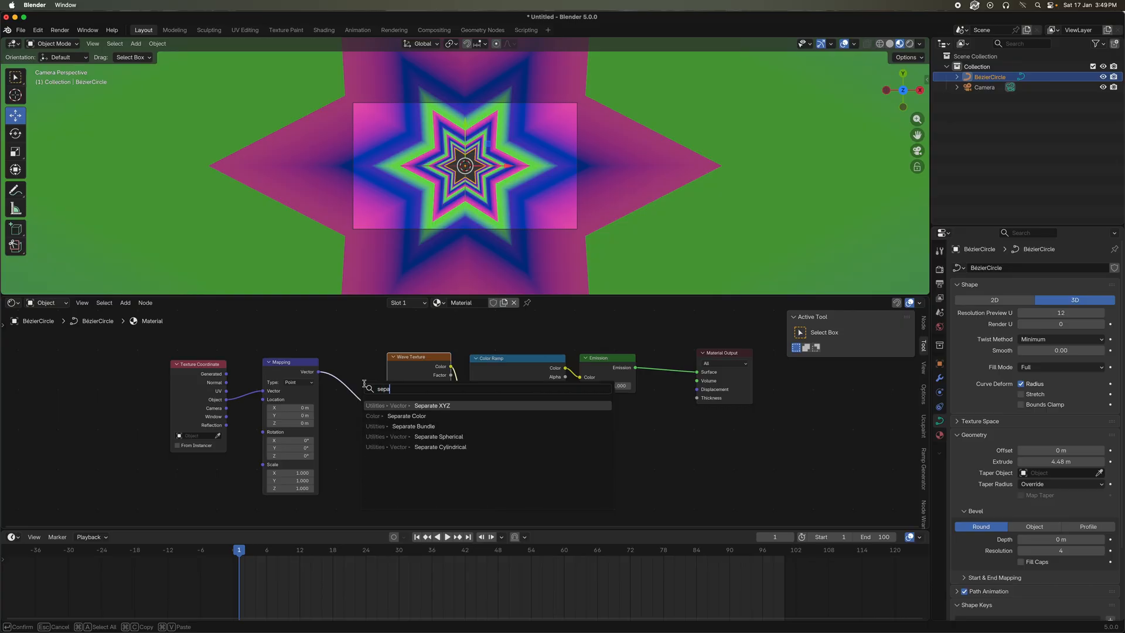
{"action": "left_click", "coordinate": [431, 406]}
{"action": "left_click", "coordinate": [375, 393]}
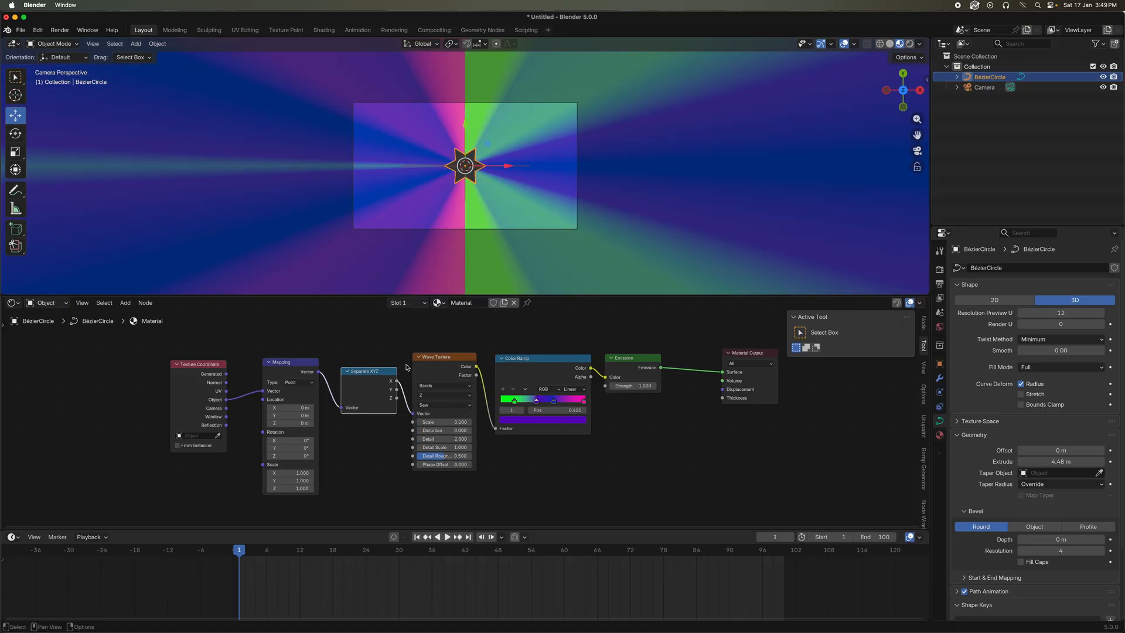
{"action": "left_click_drag", "start_coordinate": [402, 394], "coordinate": [616, 434]}
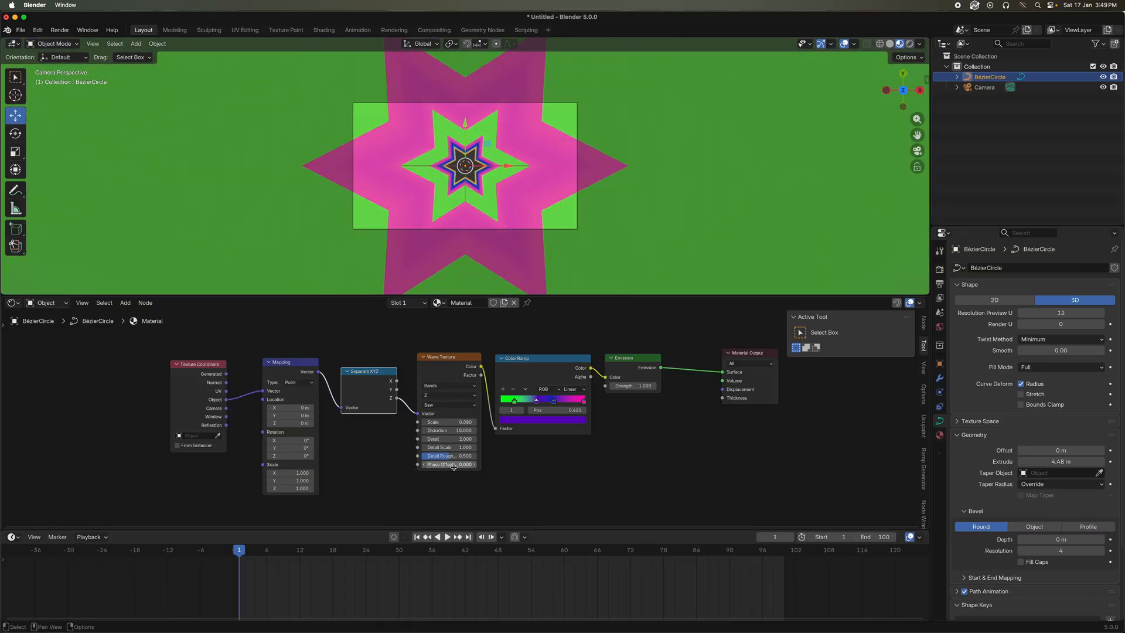
Adjust the Wave Texture's Phase Offset and insert a keyframe for it at frame 1
{"action": "mouse_move", "coordinate": [454, 464]}
{"action": "left_mouse_down"}
{"action": "mouse_move", "coordinate": [498, 464]}
{"action": "mouse_move", "coordinate": [405, 464]}
{"action": "left_mouse_up"}
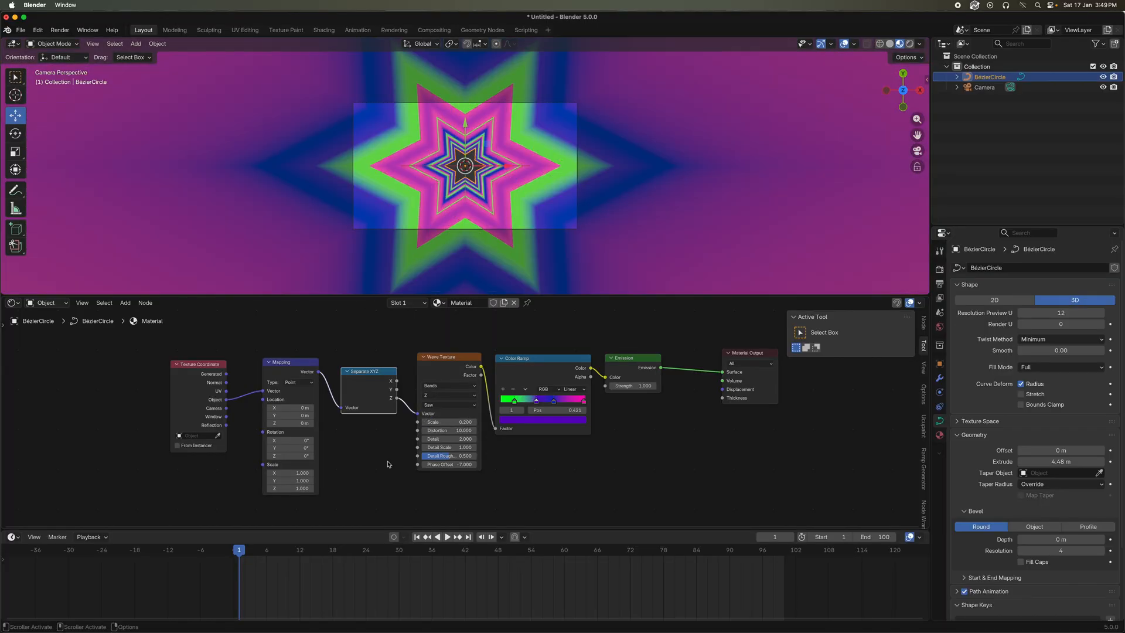
{"action": "right_click", "coordinate": [454, 464]}
{"action": "left_click", "coordinate": [423, 468]}
Raise the Wave Texture's Phase Offset at frame 100, keyframe it, and play the animation from frame 1
{"action": "left_click_drag", "start_coordinate": [417, 551], "coordinate": [784, 570]}
{"action": "left_click_drag", "start_coordinate": [448, 464], "coordinate": [503, 464]}
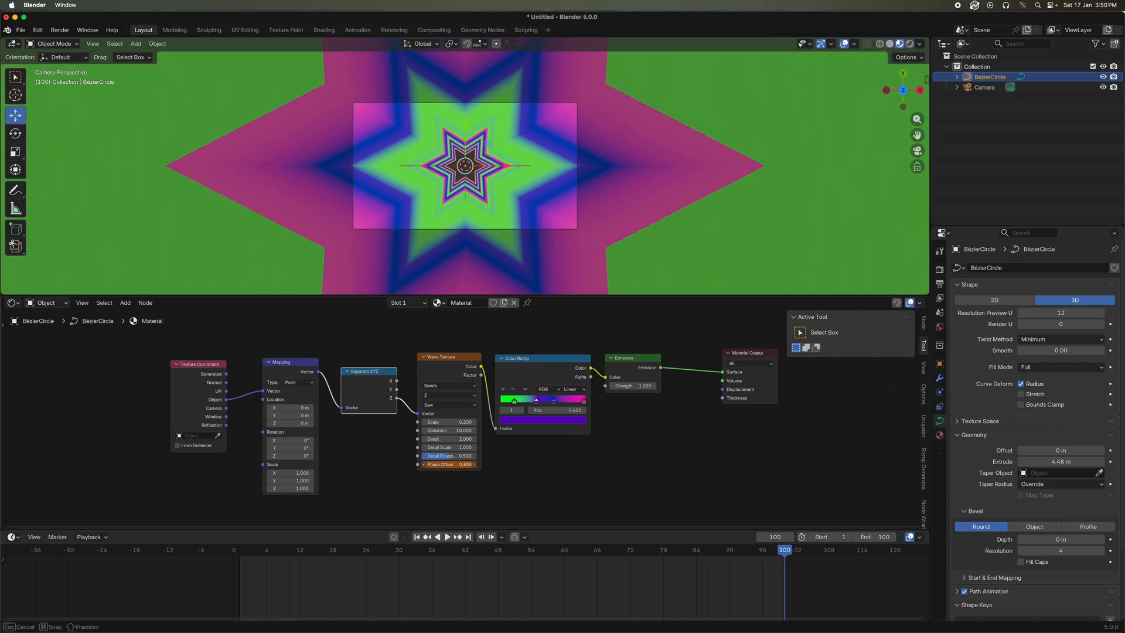
{"action": "right_click", "coordinate": [465, 467]}
{"action": "left_click", "coordinate": [447, 467]}
{"action": "left_click", "coordinate": [239, 556]}
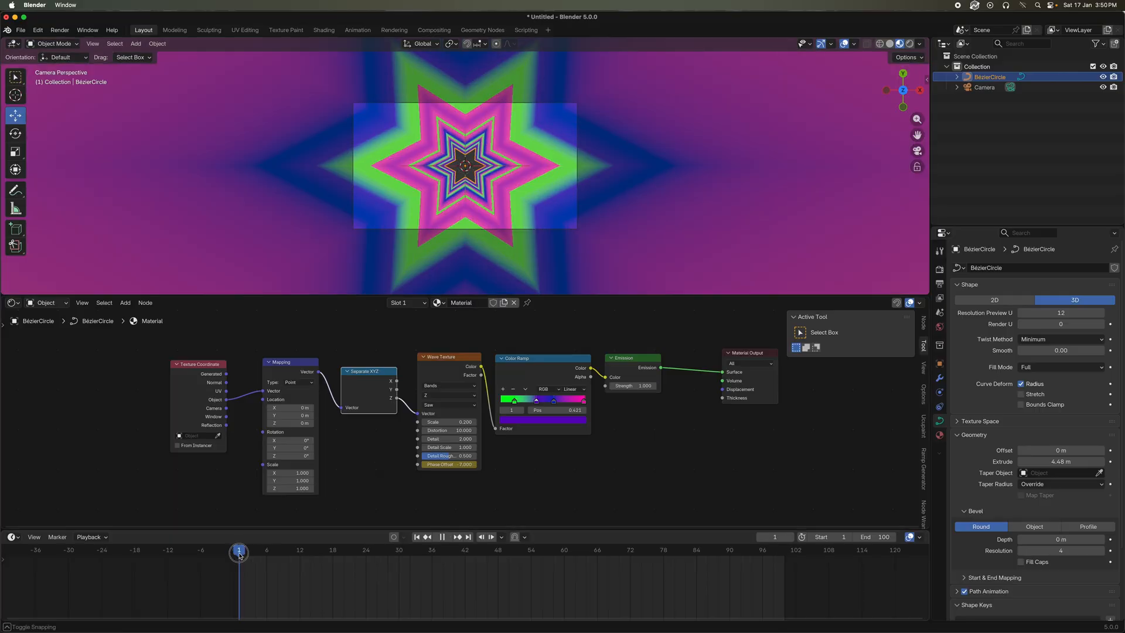
{"action": "key", "text": "space"}
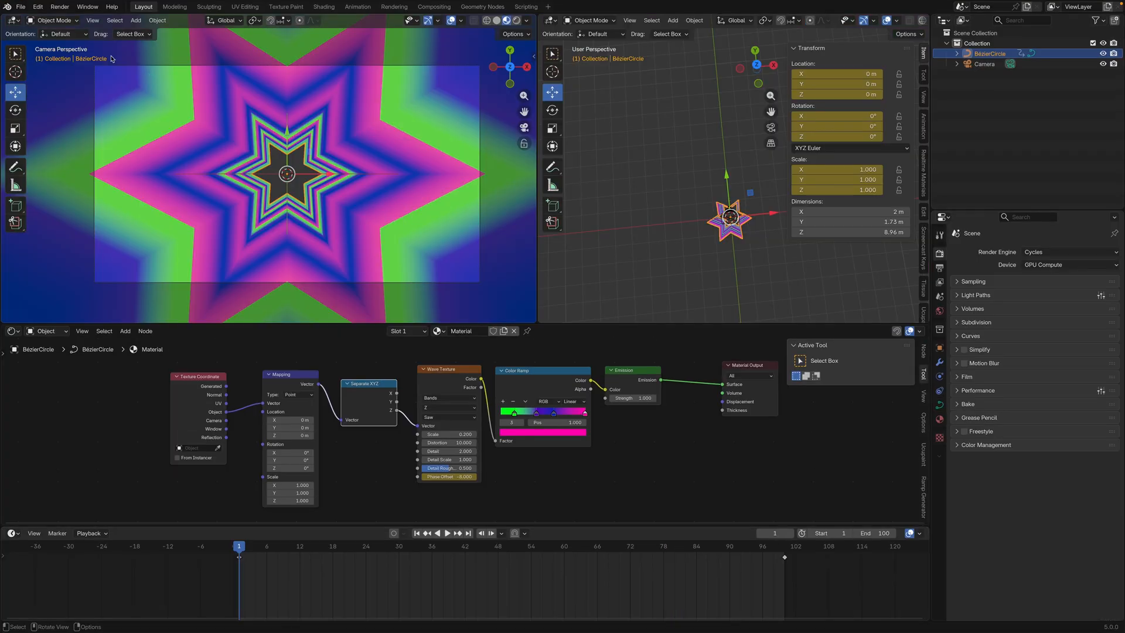
Render a still image of frame 1 to check the tunnel's center, and close the render window
{"action": "left_click", "coordinate": [60, 7]}
{"action": "left_click", "coordinate": [72, 19]}
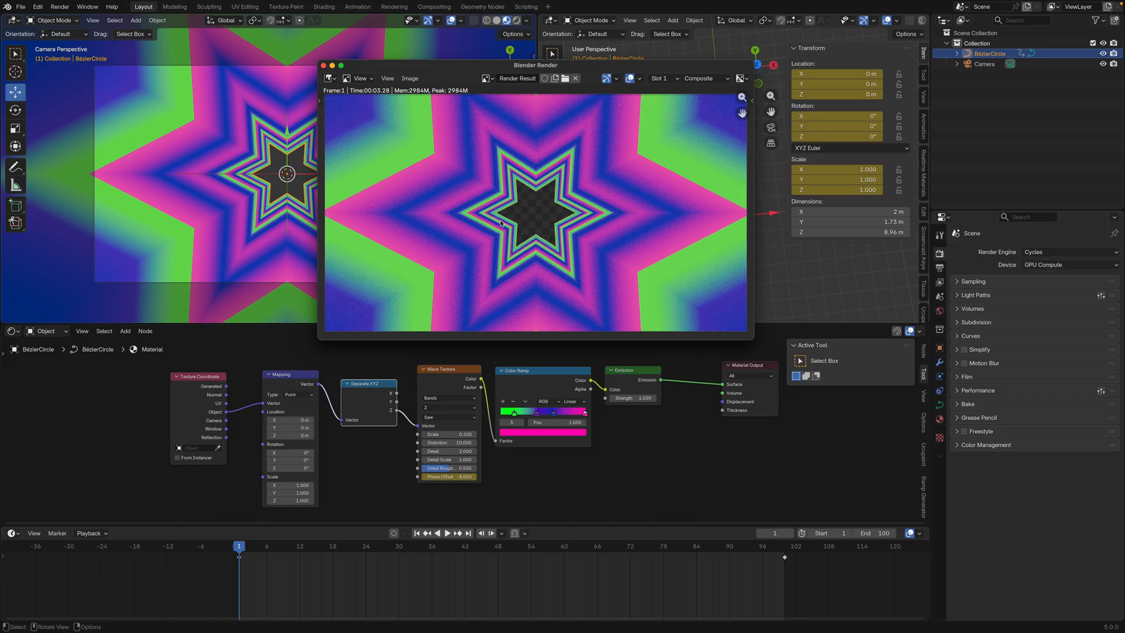
{"action": "left_click", "coordinate": [323, 65]}
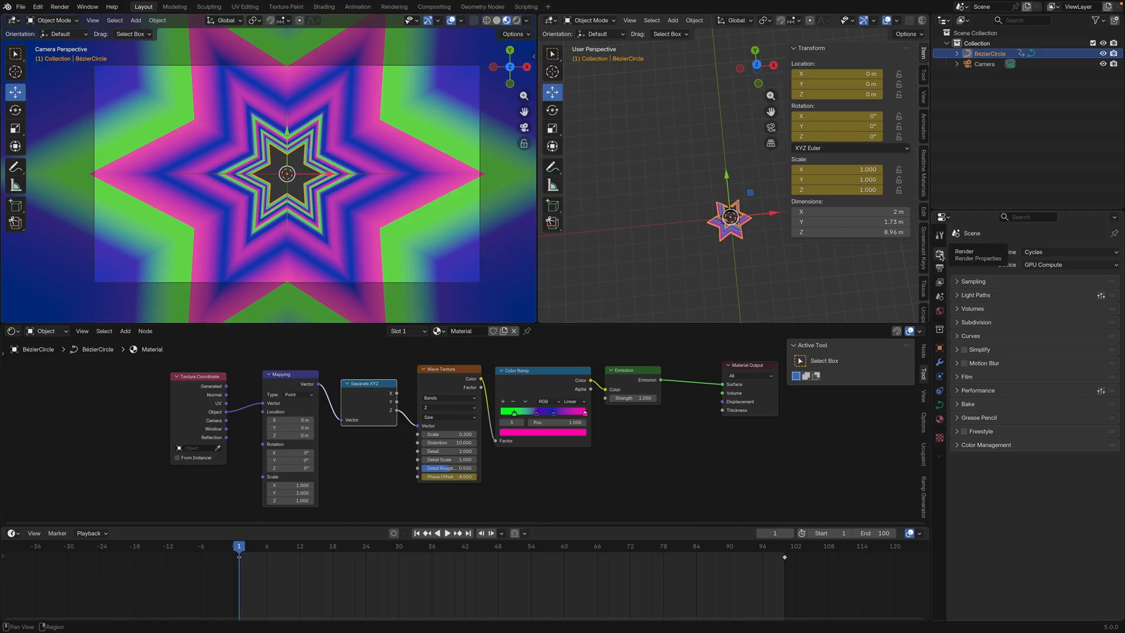
Turn off the transparent film background and set the World background color to red (#FF0236)
{"action": "left_click", "coordinate": [965, 378]}
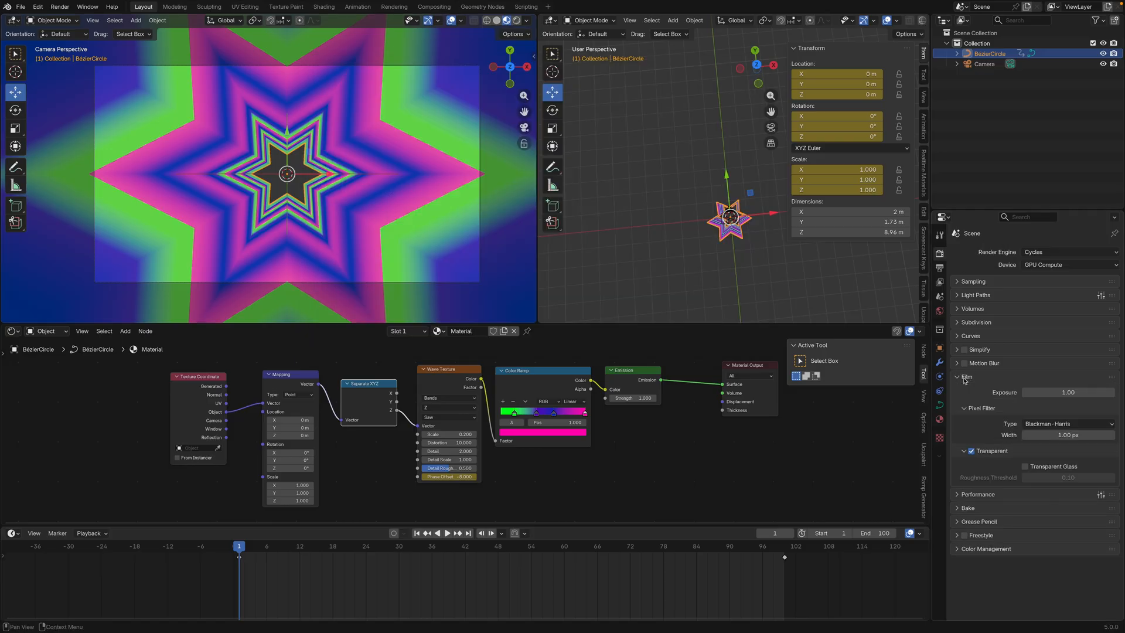
{"action": "left_click", "coordinate": [972, 456]}
{"action": "left_click", "coordinate": [940, 311]}
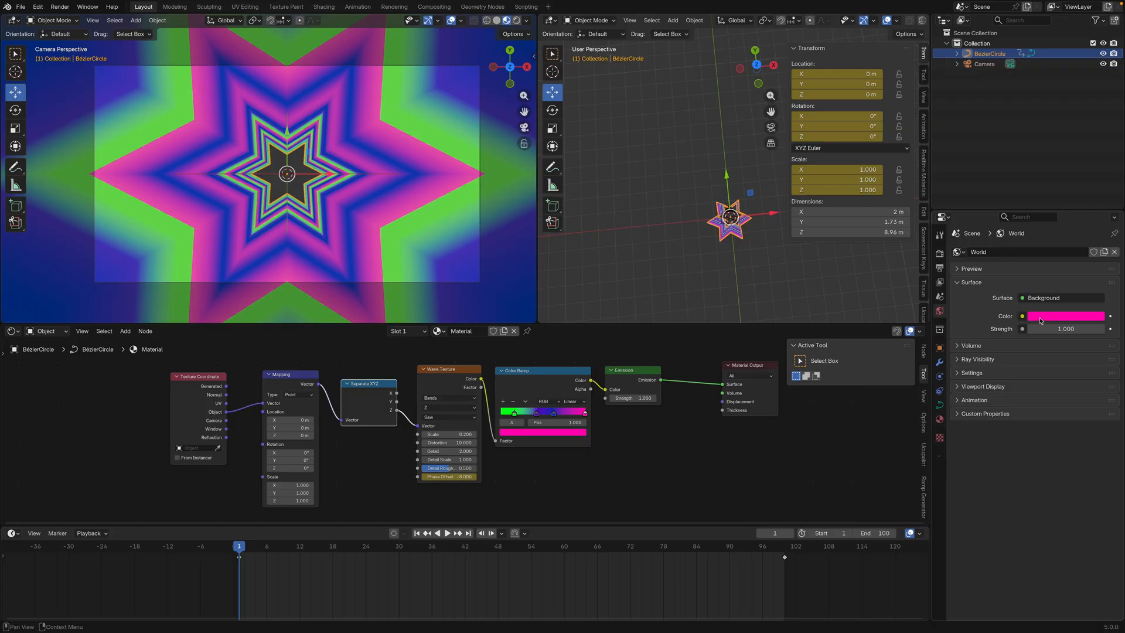
{"action": "left_click", "coordinate": [1049, 318]}
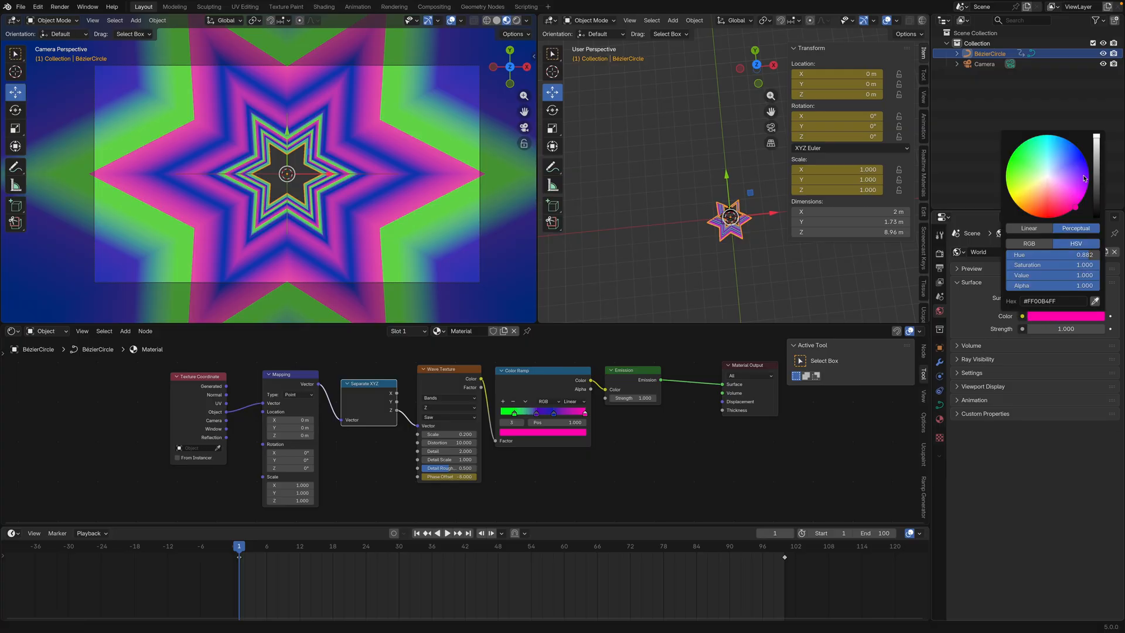
{"action": "left_click_drag", "start_coordinate": [1084, 193], "coordinate": [1056, 216]}
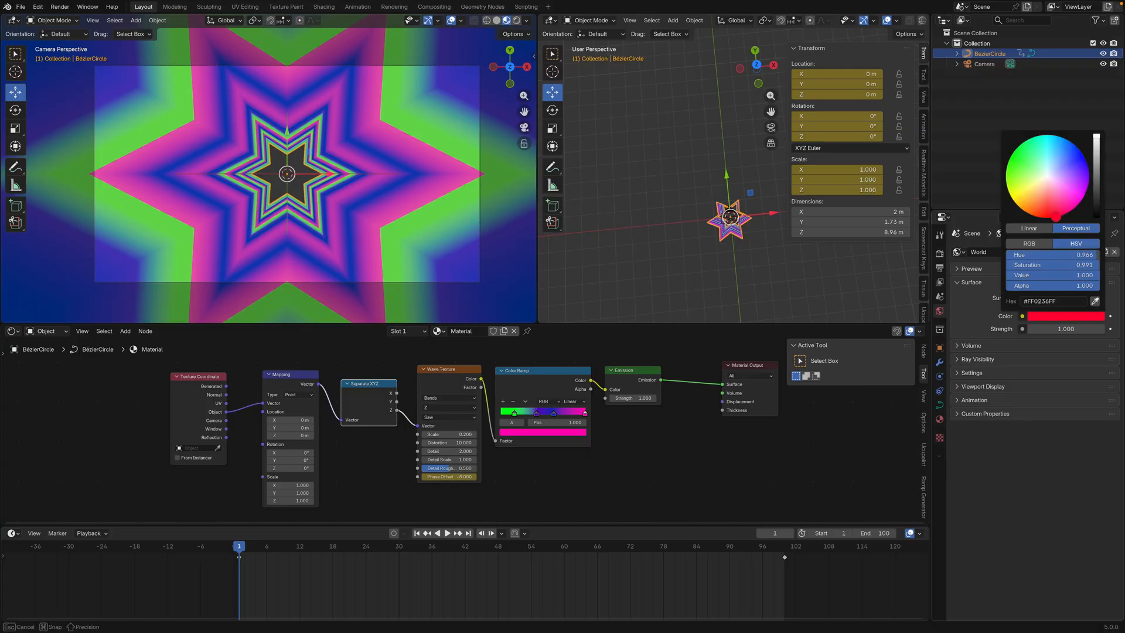
Render frame 1 again to check the new World background color, and close the render window
{"action": "left_click", "coordinate": [62, 8]}
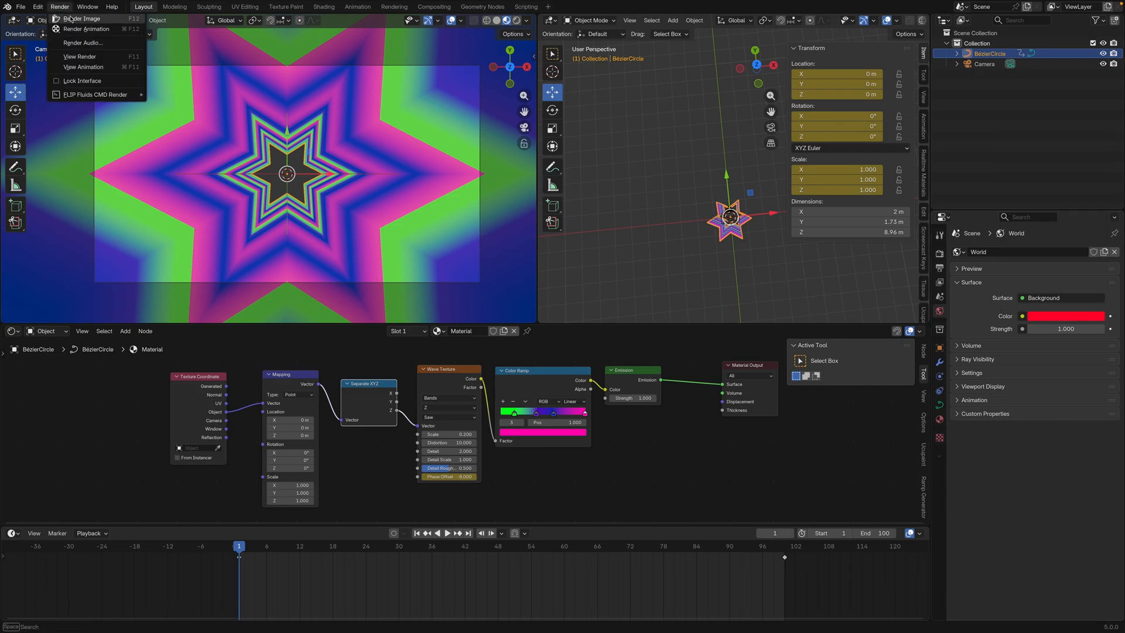
{"action": "left_click", "coordinate": [75, 20]}
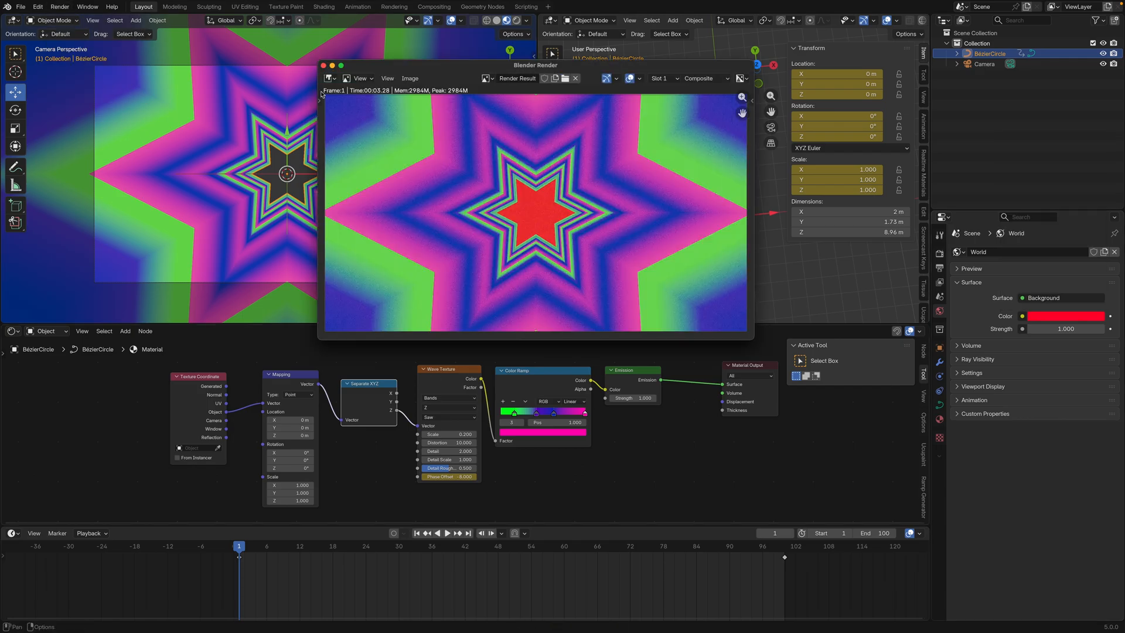
{"action": "left_click", "coordinate": [324, 65]}
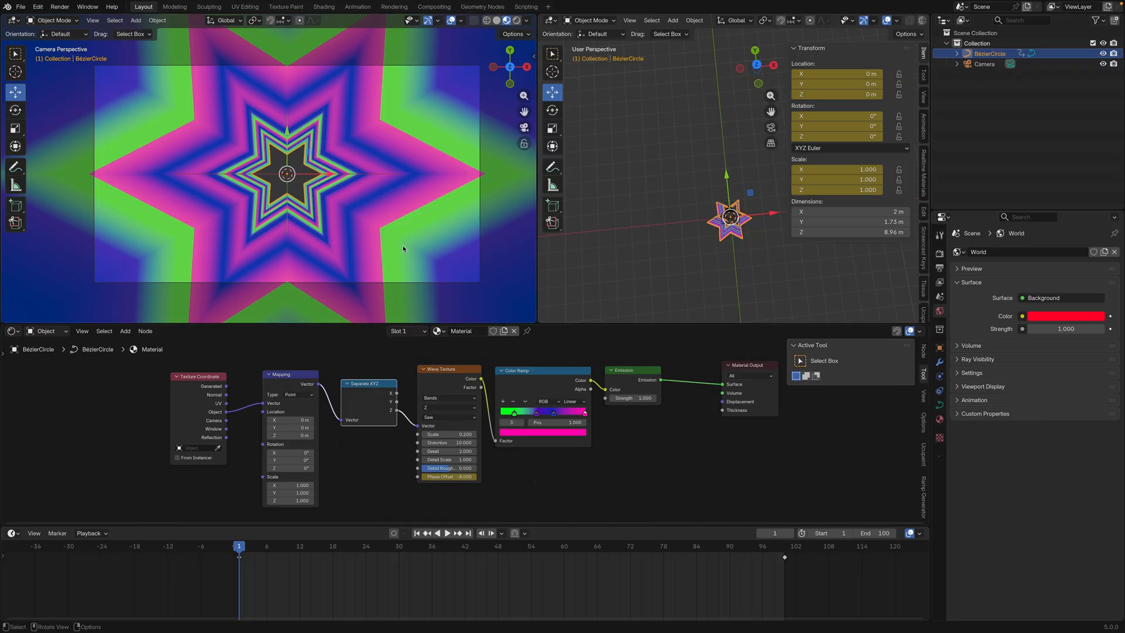
Browse for the render output location and create a folder named Output in the JAN-2026 directory
{"action": "left_click", "coordinate": [939, 268]}
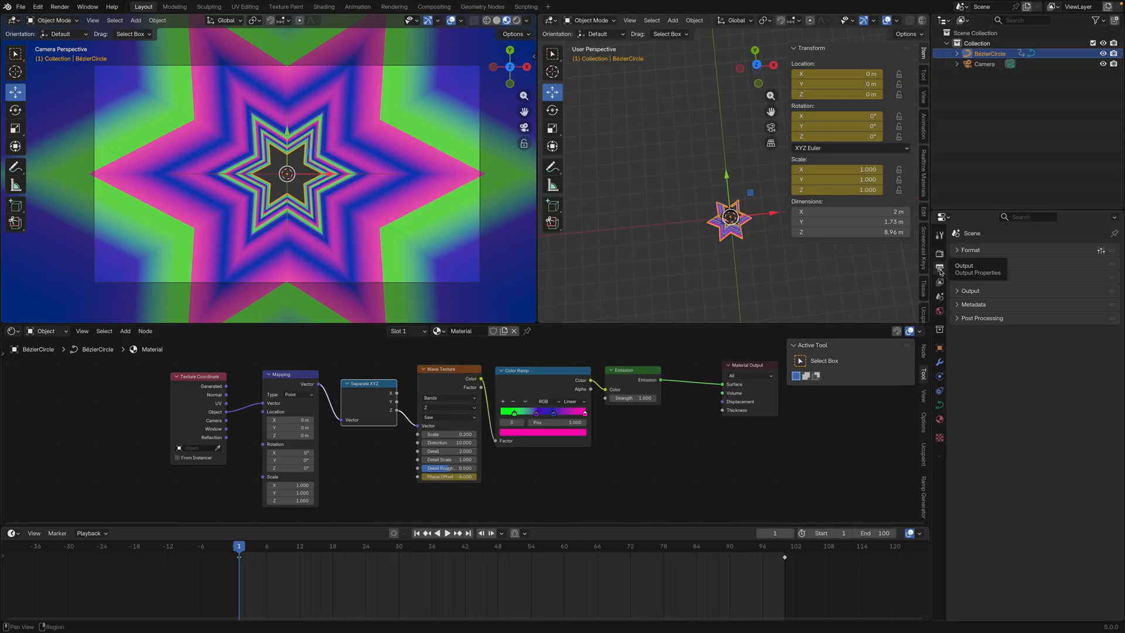
{"action": "left_click", "coordinate": [970, 251]}
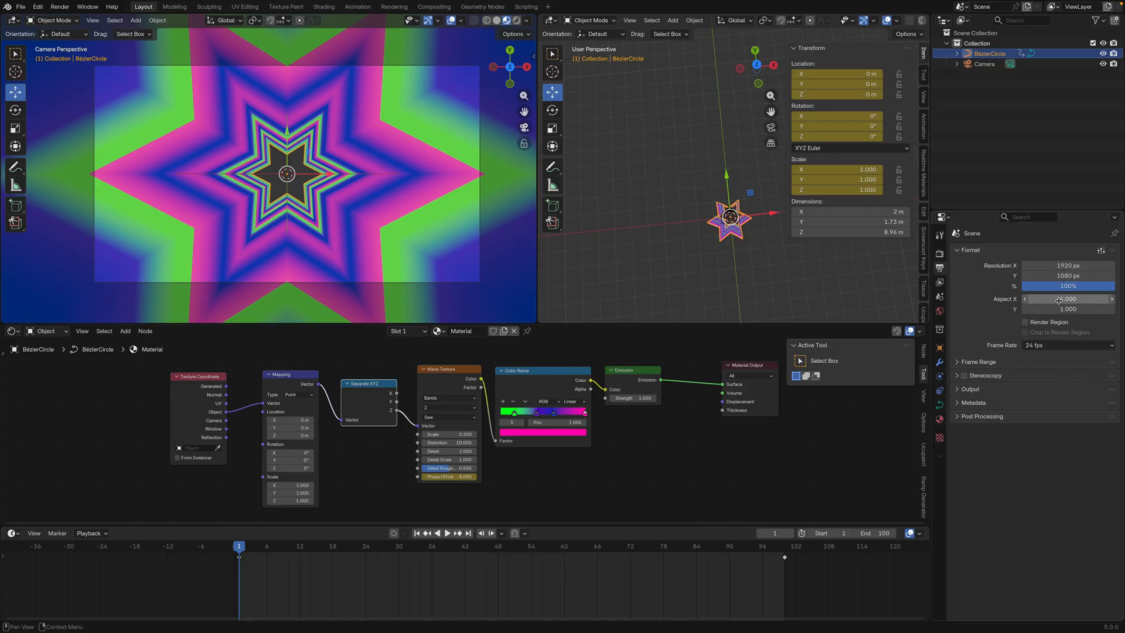
{"action": "left_click", "coordinate": [961, 391]}
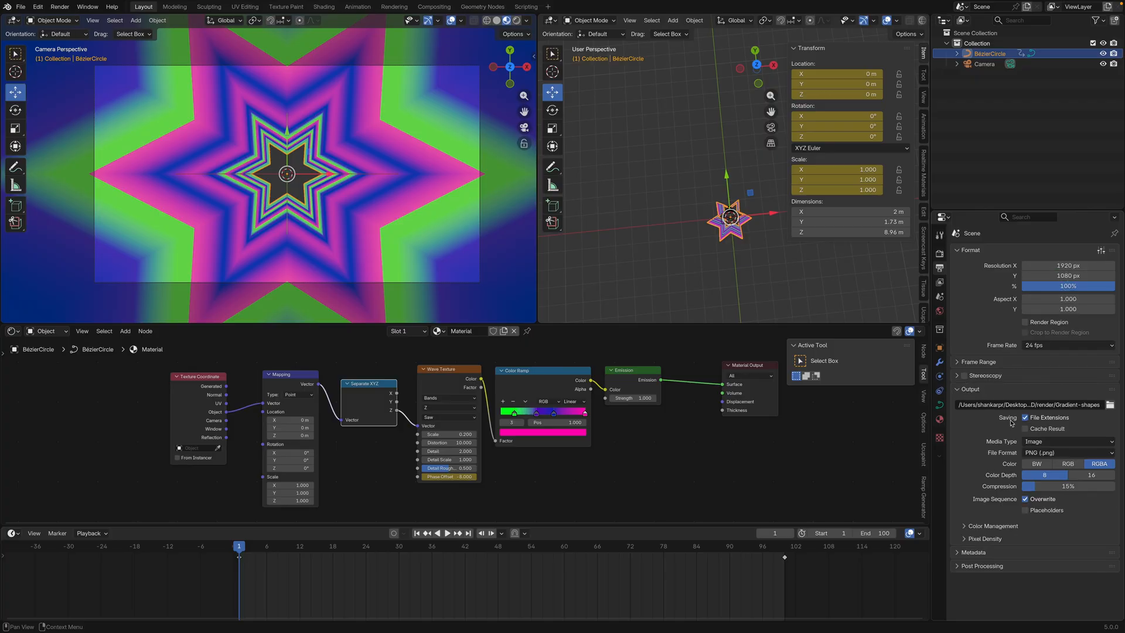
{"action": "left_click", "coordinate": [1110, 405]}
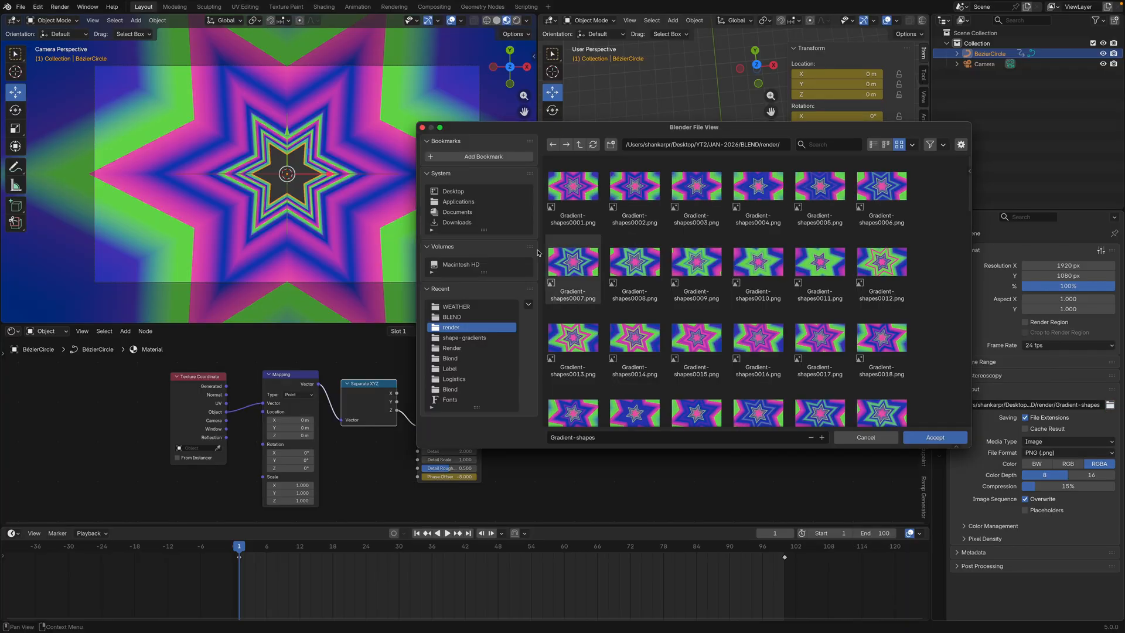
{"action": "key", "text": "BackSpace"}
{"action": "key", "text": "BackSpace"}
{"action": "right_click", "coordinate": [677, 249]}
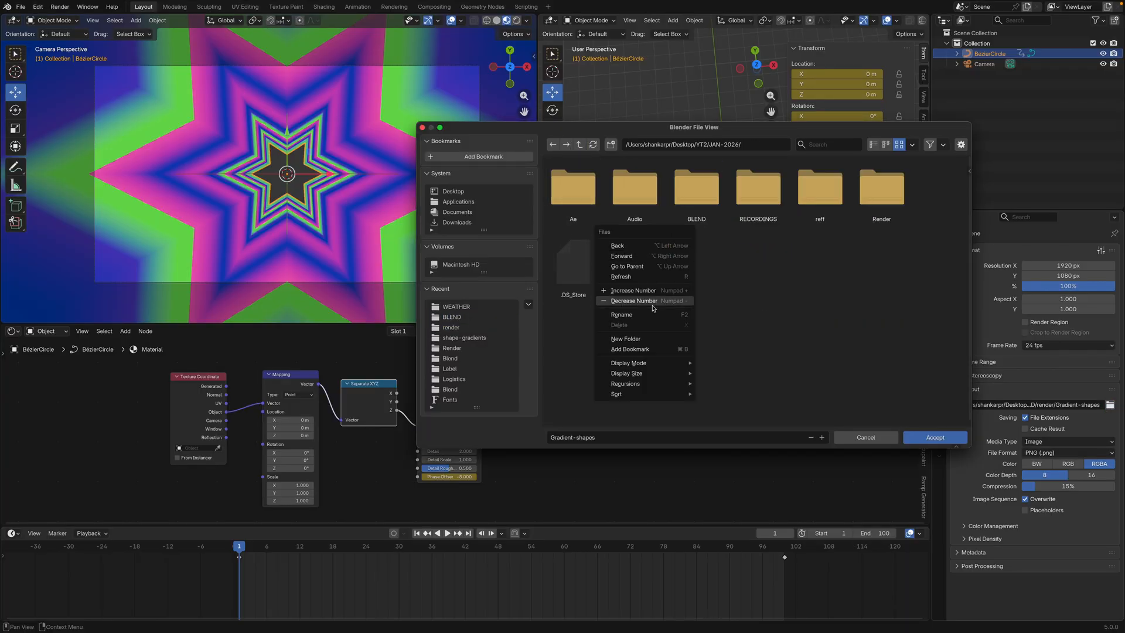
{"action": "left_click", "coordinate": [648, 336]}
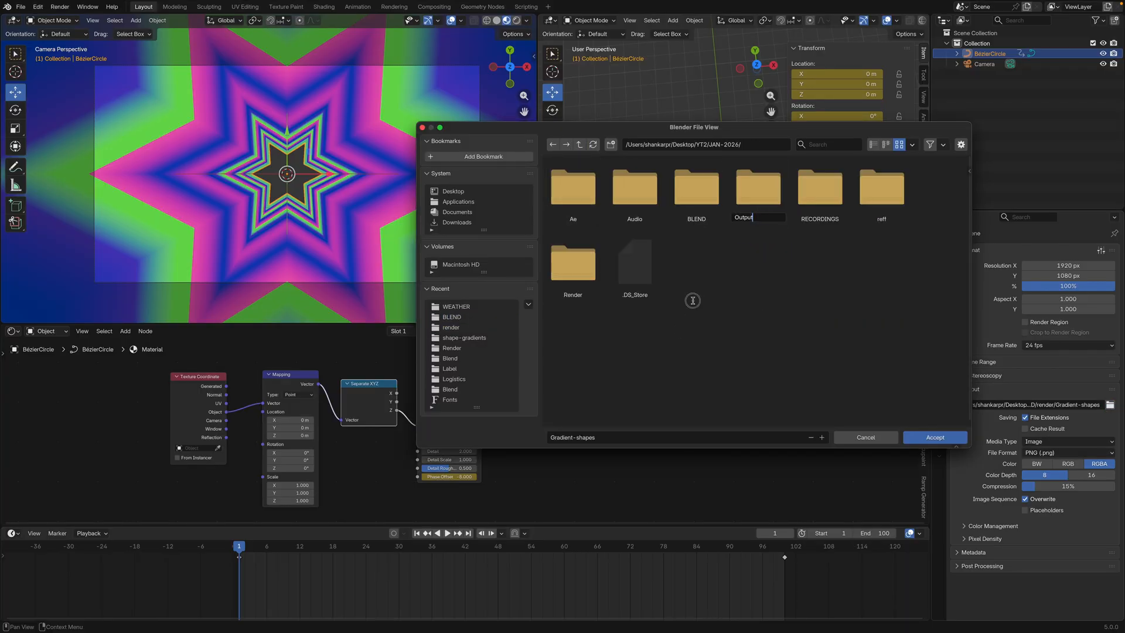
{"action": "key", "text": "Return"}
Set the render output path to the new Output folder with the file name Gradient-shapes
{"action": "double_click", "coordinate": [750, 202]}
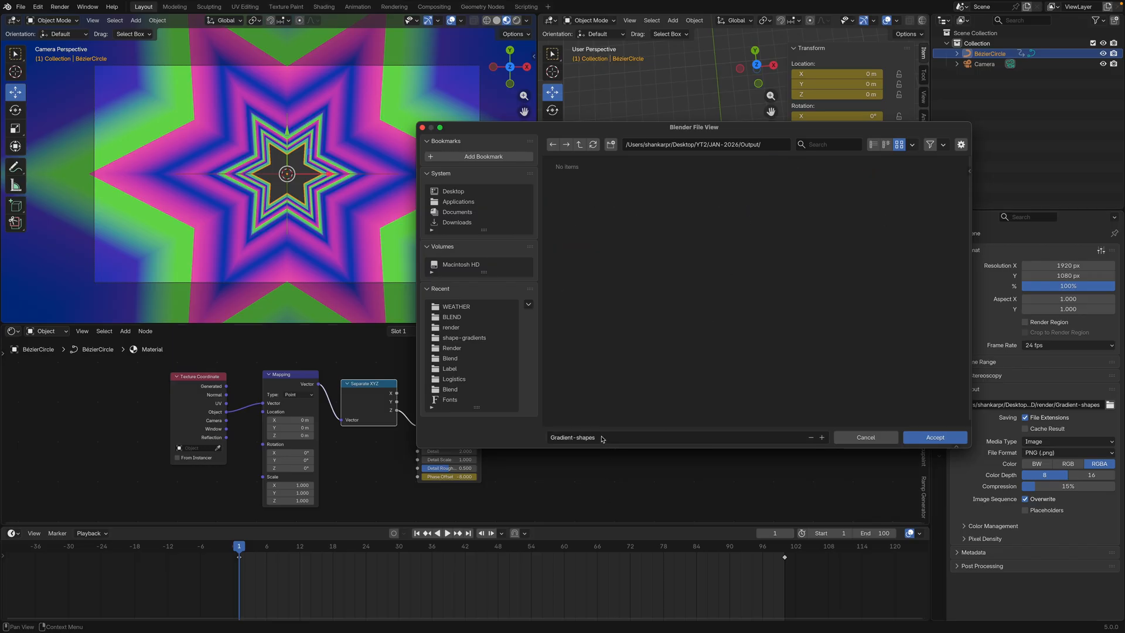
{"action": "left_click", "coordinate": [716, 438]}
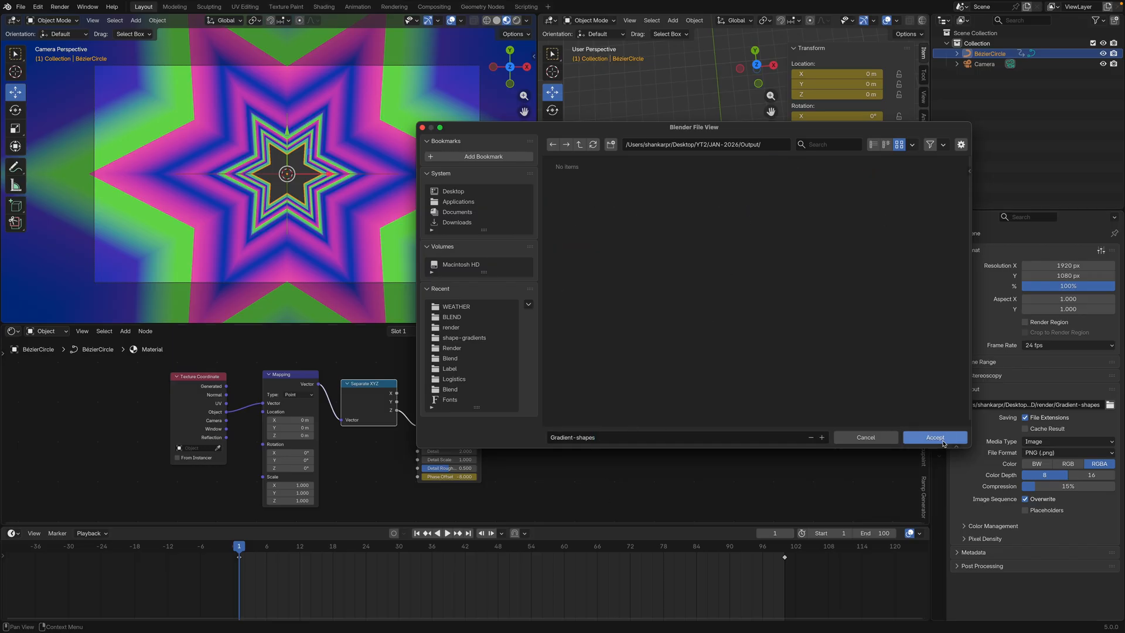
{"action": "left_click", "coordinate": [939, 438]}
Check the render frame range and start rendering the full animation
{"action": "left_click", "coordinate": [963, 363]}
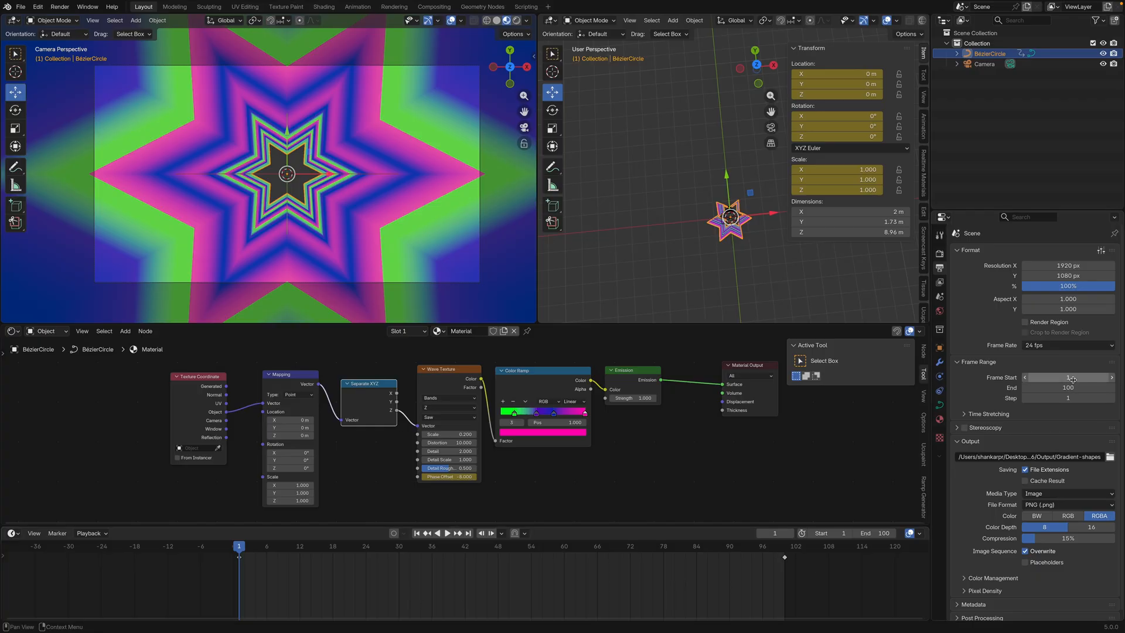
{"action": "left_click", "coordinate": [966, 363]}
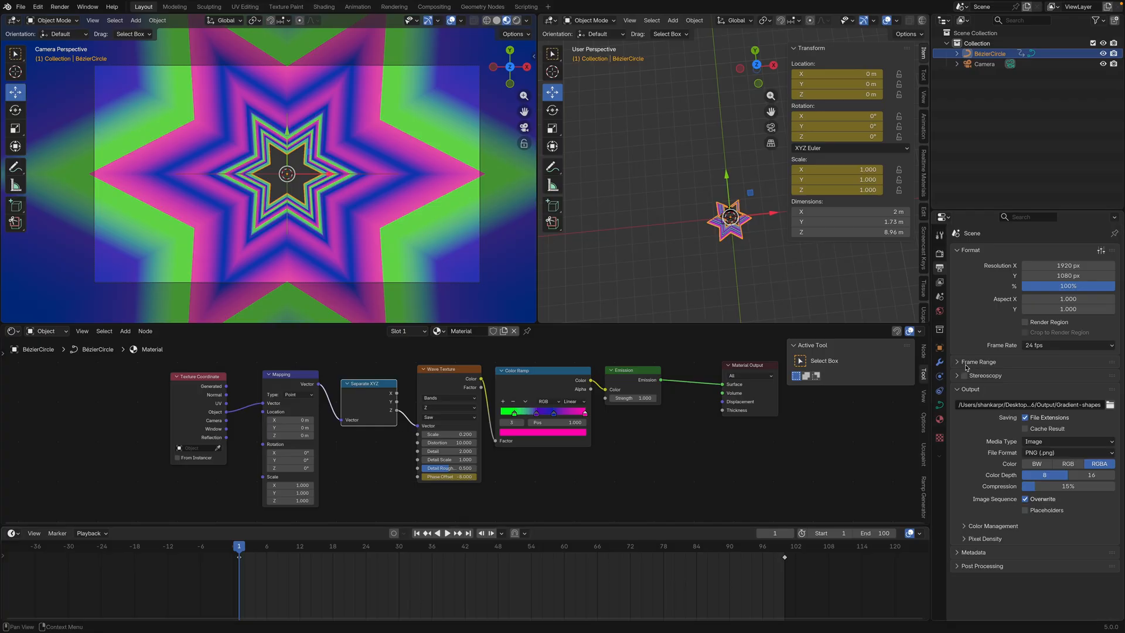
{"action": "left_click", "coordinate": [60, 6]}
{"action": "left_click", "coordinate": [78, 31]}
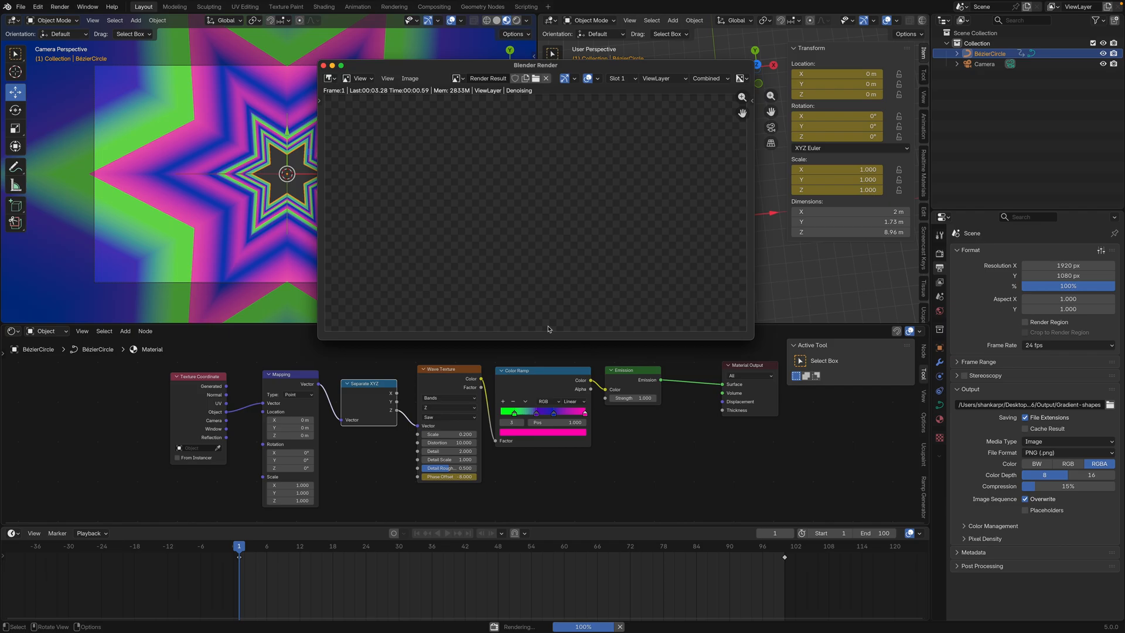